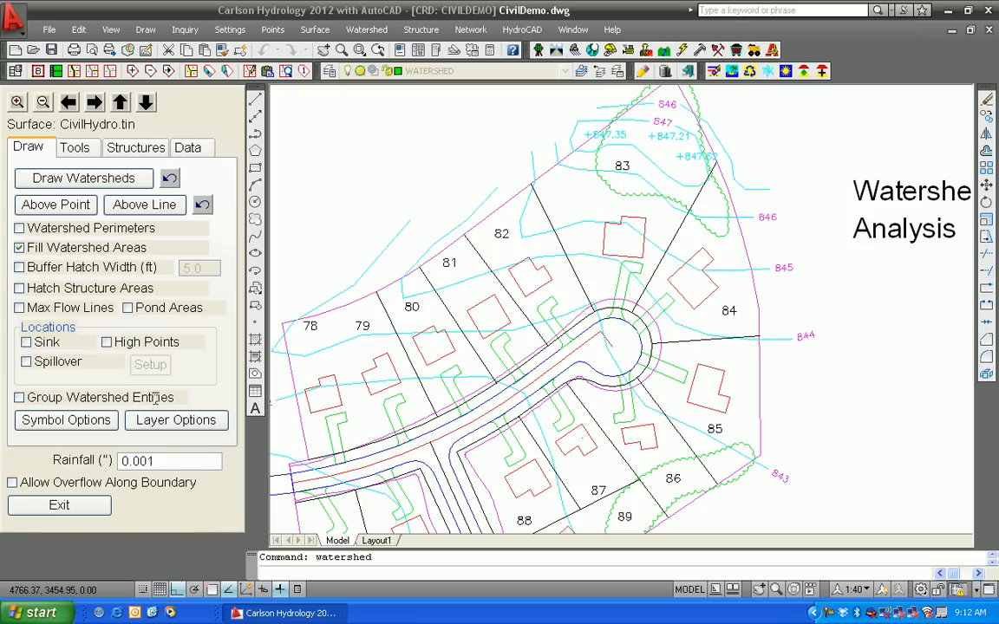
Draw watersheds with sink locations marked and watershed areas left unfilled
{"action": "left_click", "coordinate": [19, 247]}
{"action": "left_click", "coordinate": [48, 343]}
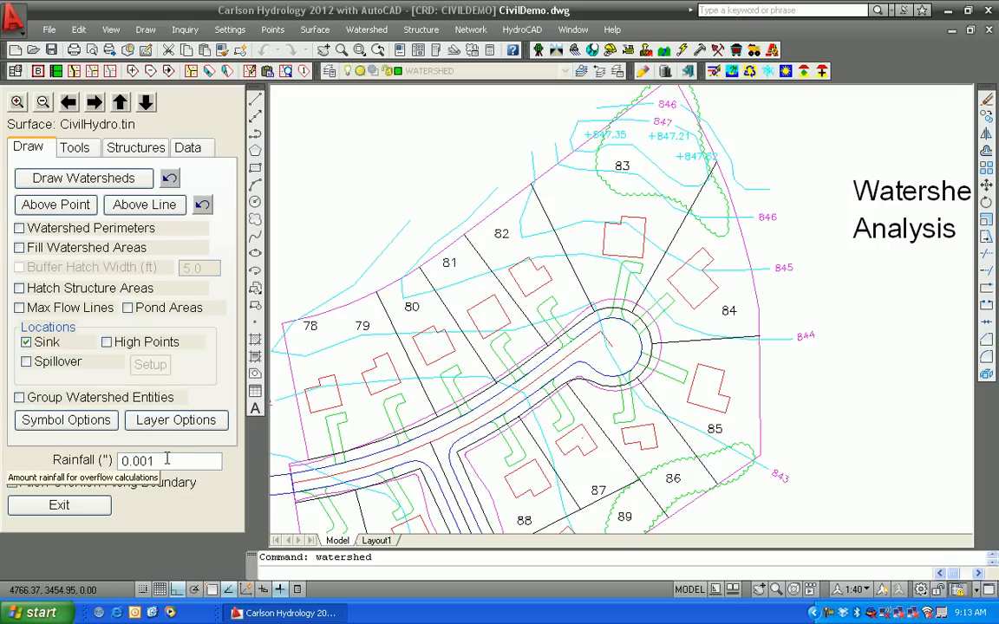
{"action": "left_click", "coordinate": [69, 180]}
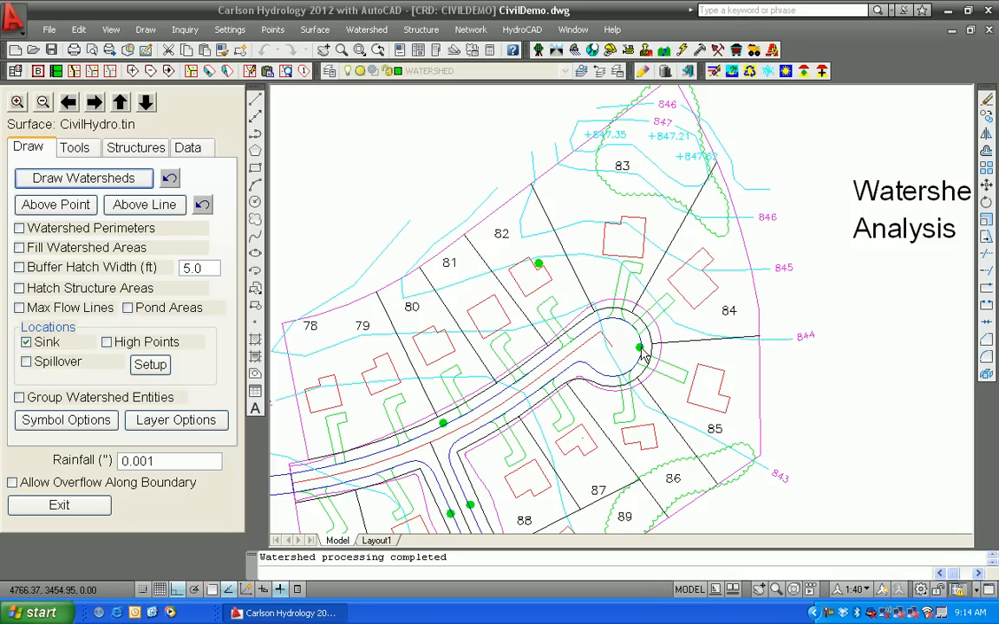
Start Runoff Tracking with Single Point Tracking on the RUNOFF layer as 3D polylines
{"action": "left_click", "coordinate": [73, 149]}
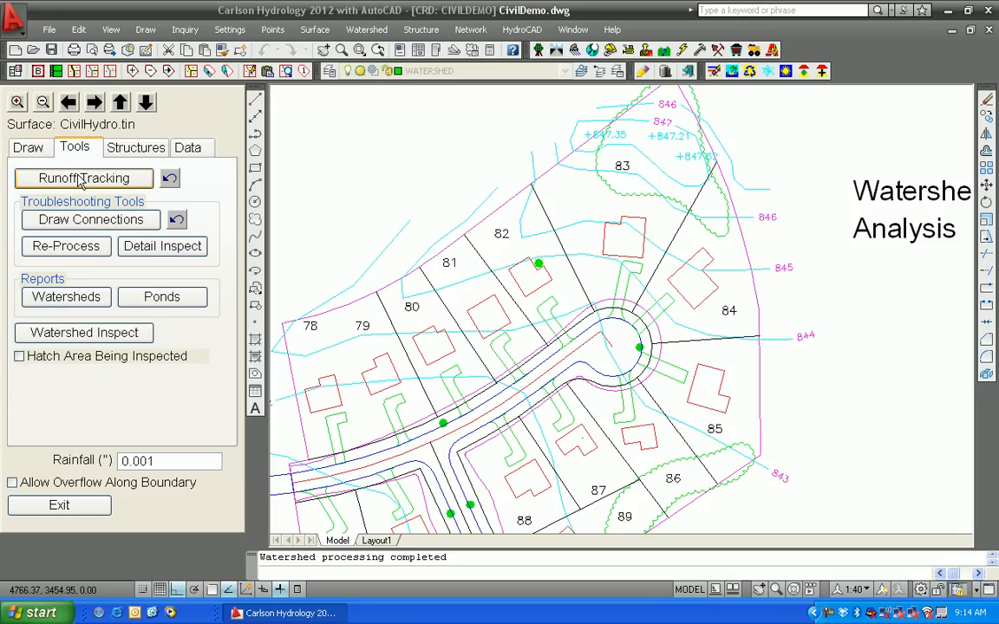
{"action": "left_click", "coordinate": [82, 178]}
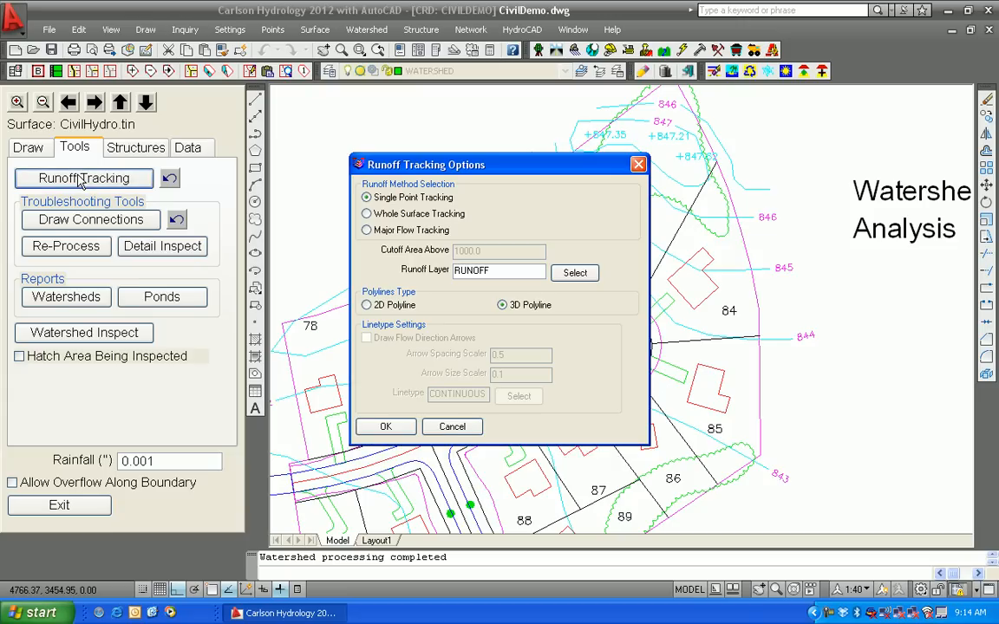
{"action": "left_click", "coordinate": [400, 430]}
{"action": "left_click", "coordinate": [479, 165]}
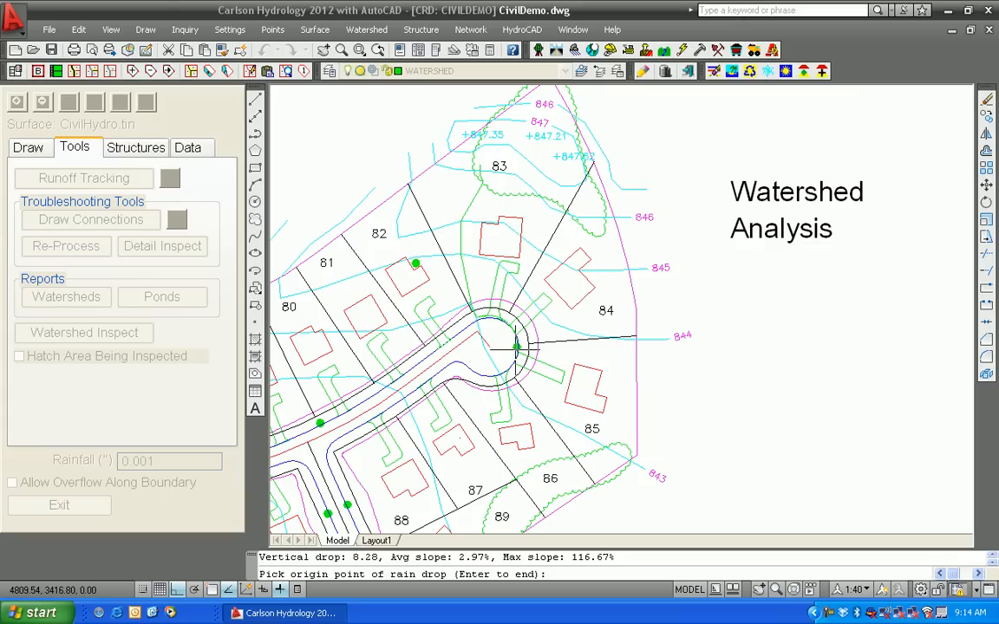
Pick four rain drop origin points around lots 81 and 82 to trace runoff paths, then exit the watershed tool
{"action": "left_click", "coordinate": [379, 260]}
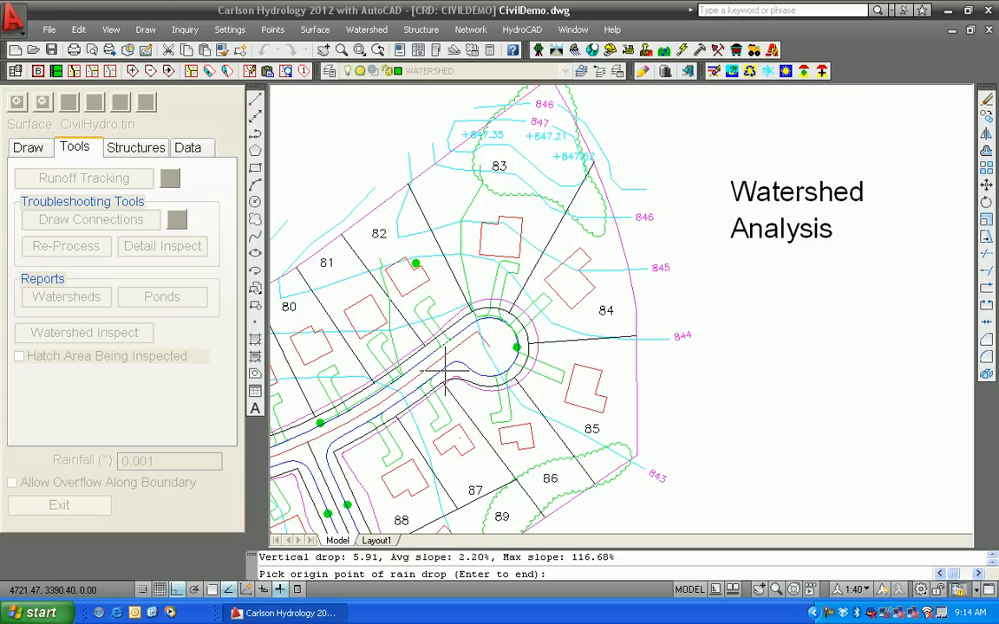
{"action": "left_click", "coordinate": [405, 299]}
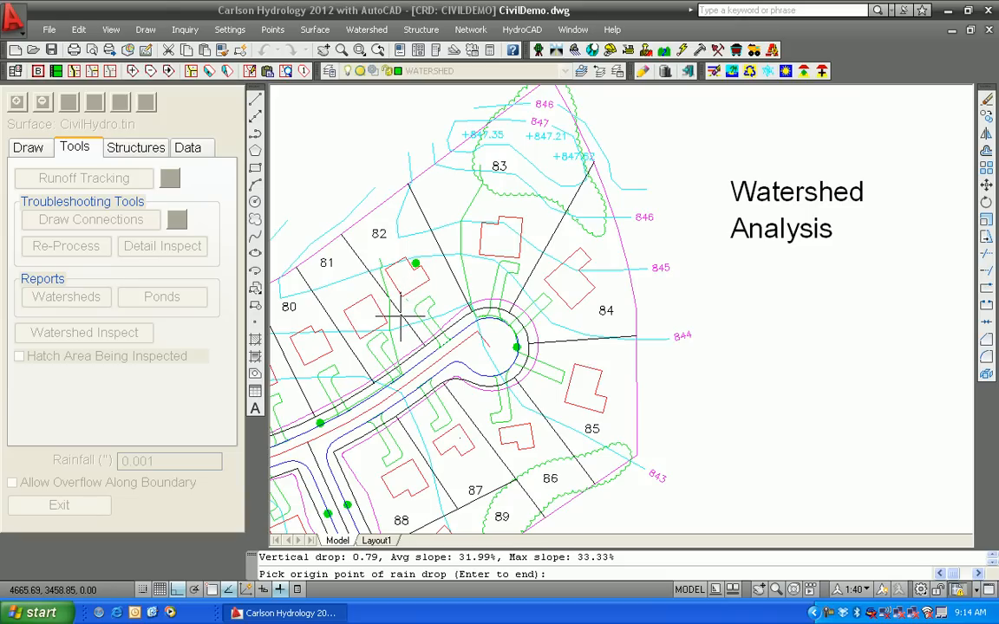
{"action": "left_click", "coordinate": [399, 319]}
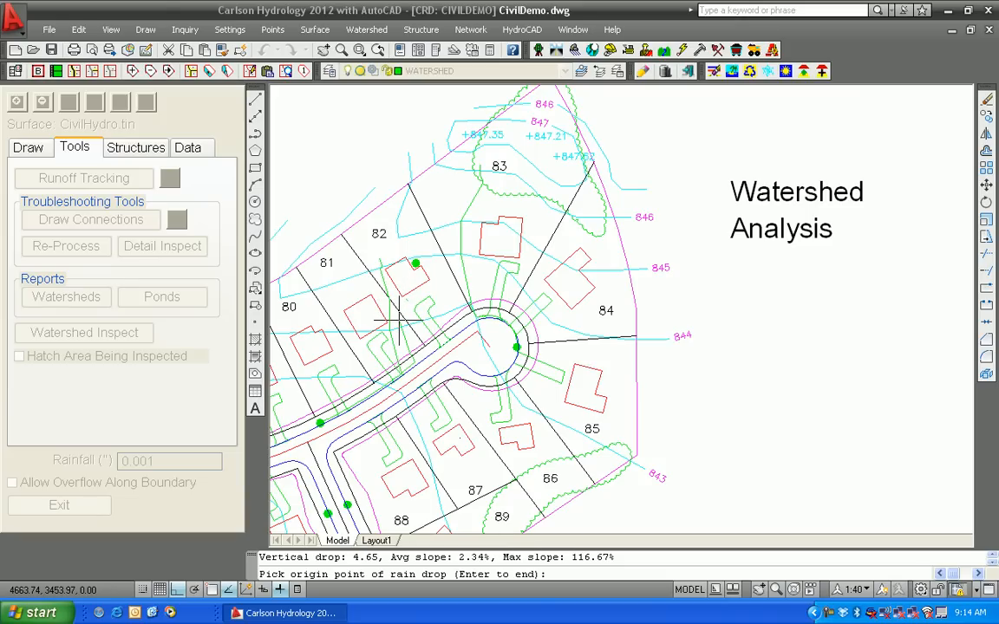
{"action": "left_click", "coordinate": [442, 271]}
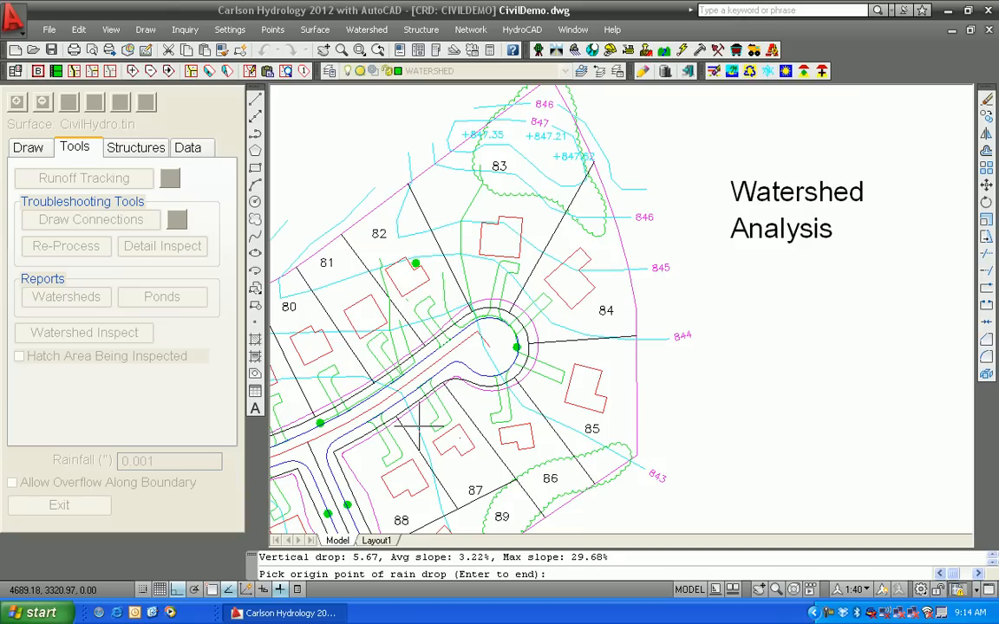
{"action": "key", "text": "Return"}
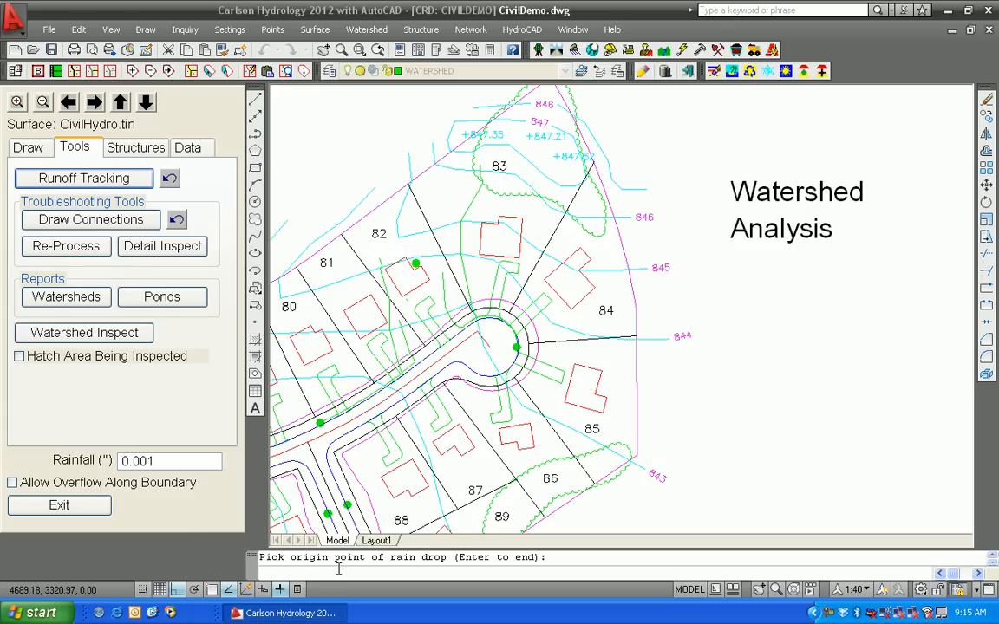
{"action": "left_click", "coordinate": [58, 506]}
Select the traced runoff polylines near lot 82 and the cul-de-sac to inspect their paths
{"action": "middle_click_drag", "start_coordinate": [362, 440], "coordinate": [440, 392]}
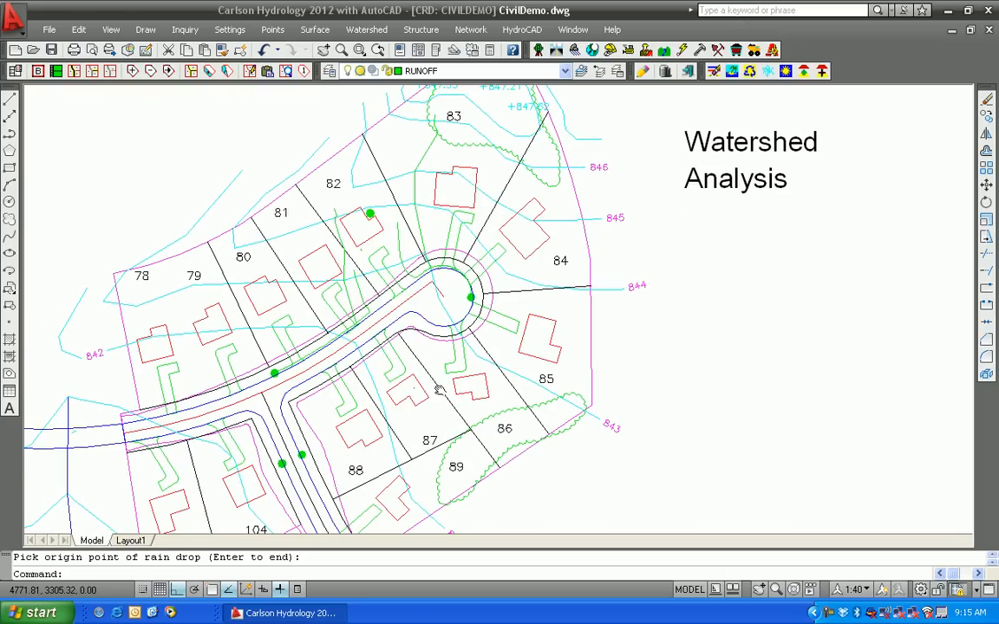
{"action": "left_click", "coordinate": [344, 264]}
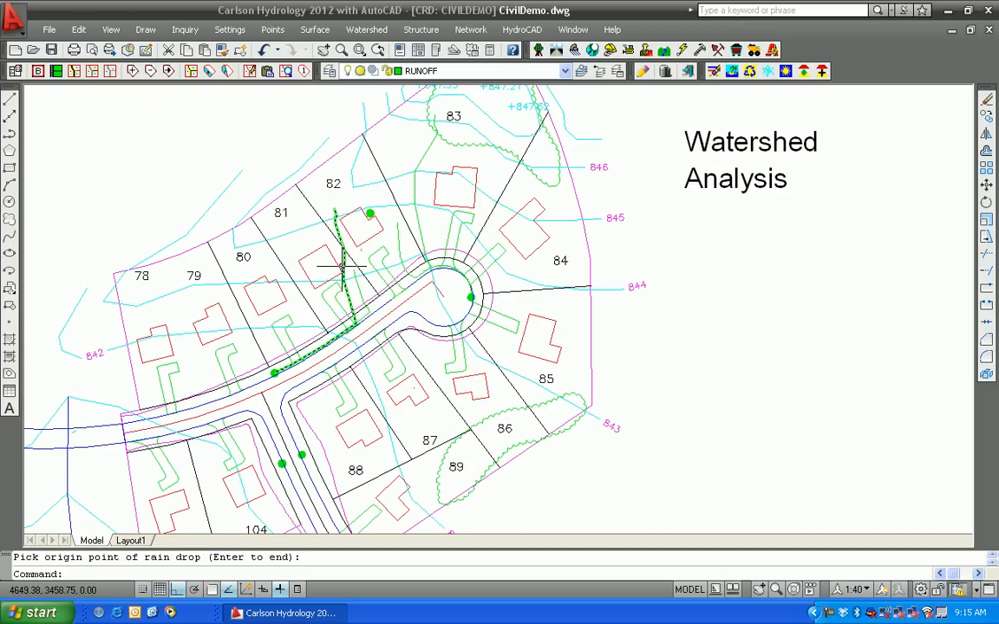
{"action": "key", "text": "Return"}
{"action": "left_click", "coordinate": [340, 265]}
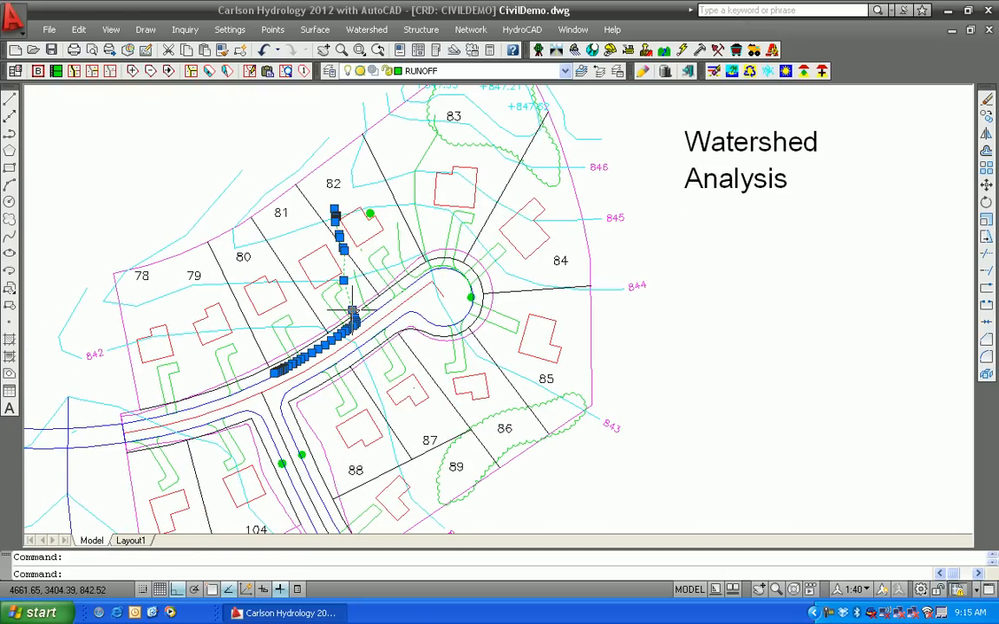
{"action": "left_click", "coordinate": [414, 184]}
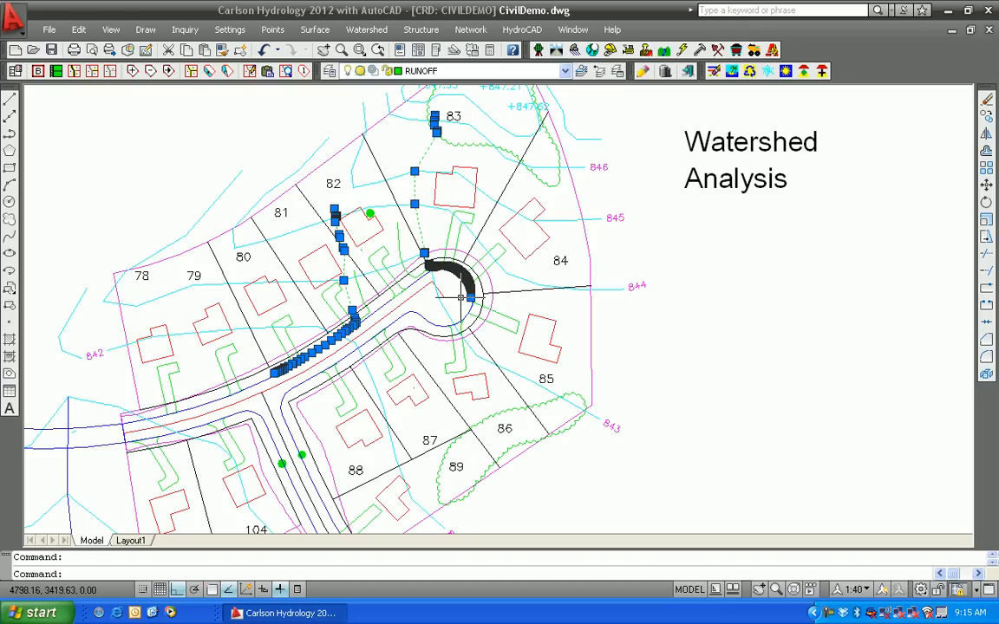
{"action": "key", "text": "Escape"}
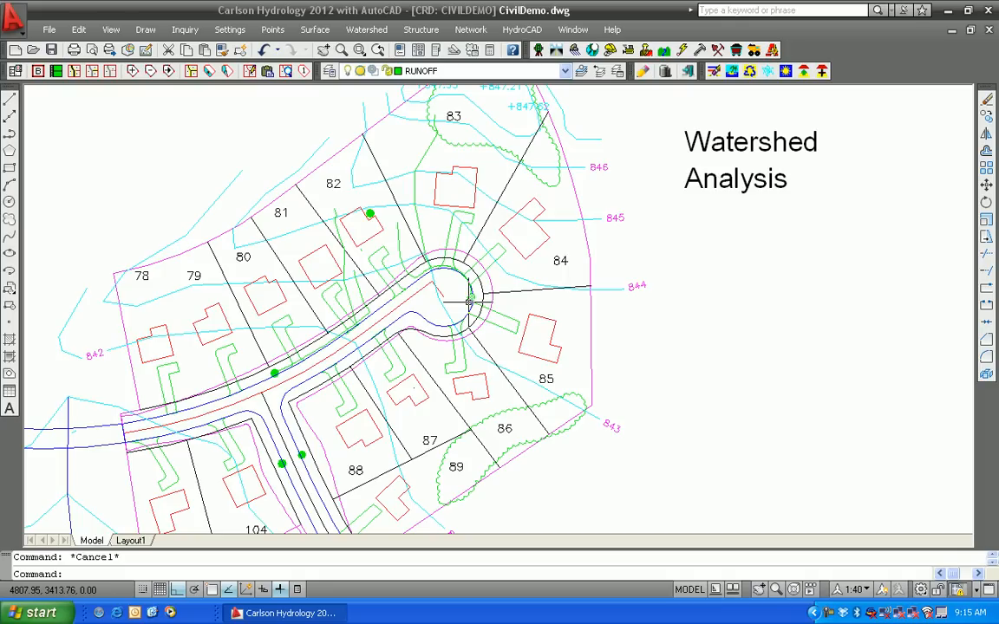
Open Watershed Analysis on the CivilHydro.tin surface model
{"action": "left_click", "coordinate": [469, 300]}
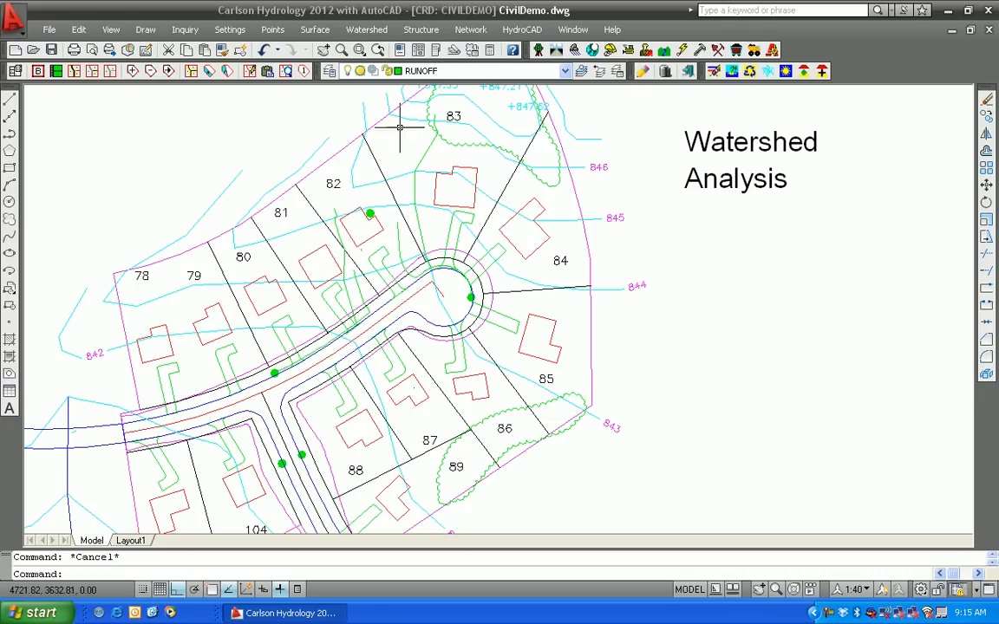
{"action": "left_click", "coordinate": [373, 31]}
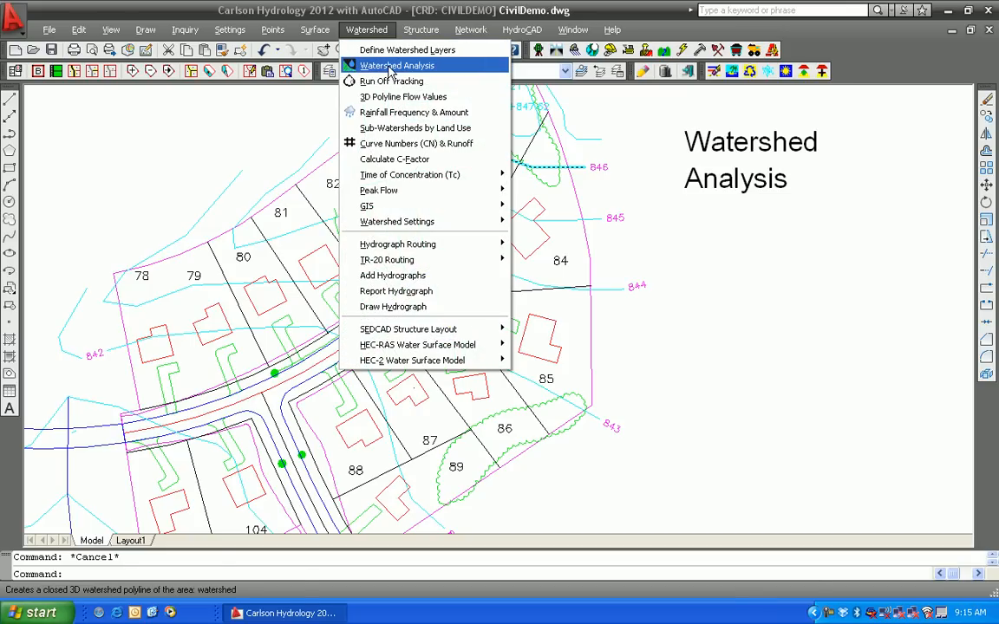
{"action": "left_click", "coordinate": [390, 67]}
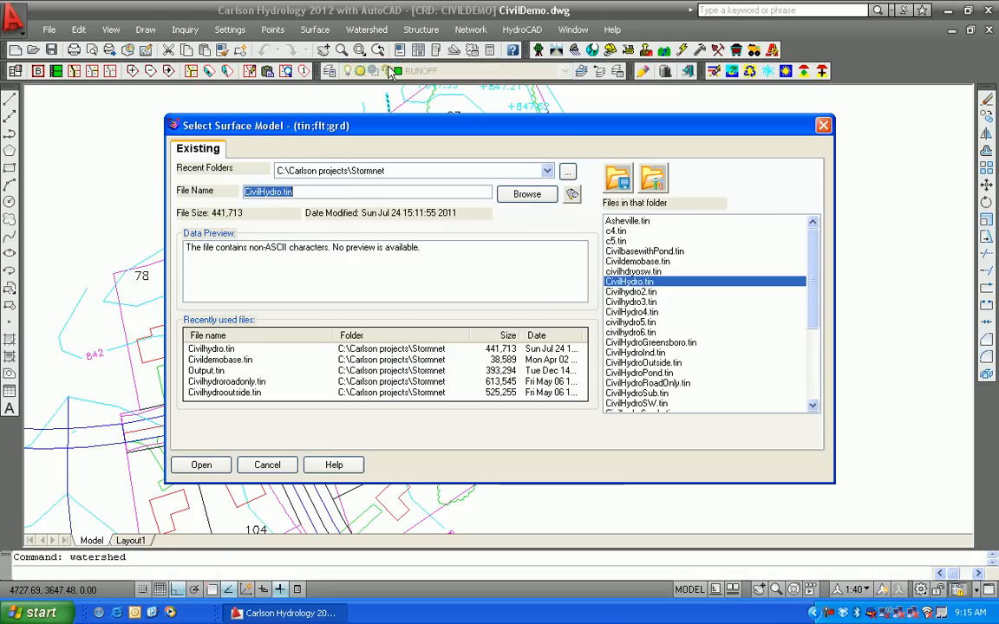
{"action": "left_click", "coordinate": [206, 347]}
{"action": "left_click", "coordinate": [199, 464]}
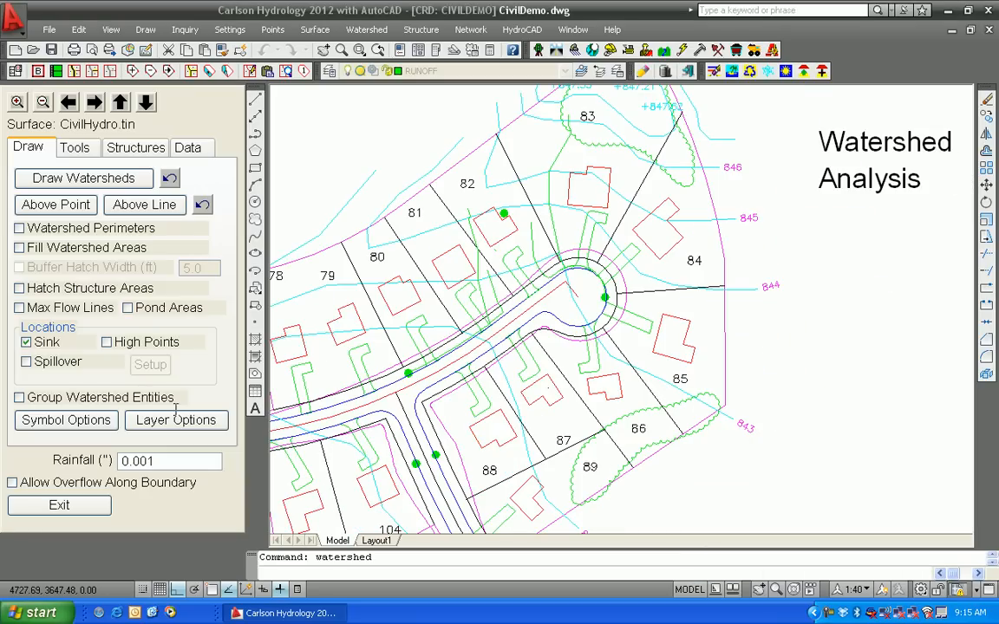
Draw watersheds with filled watershed areas and no sink markers, then exit the tool
{"action": "left_click", "coordinate": [26, 341]}
{"action": "left_click", "coordinate": [19, 248]}
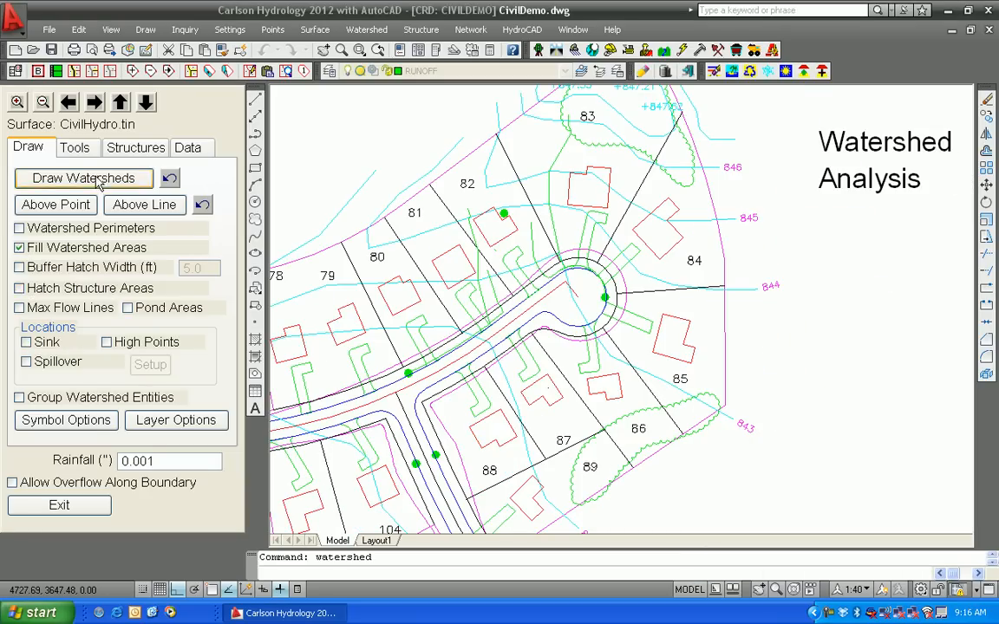
{"action": "left_click", "coordinate": [54, 178]}
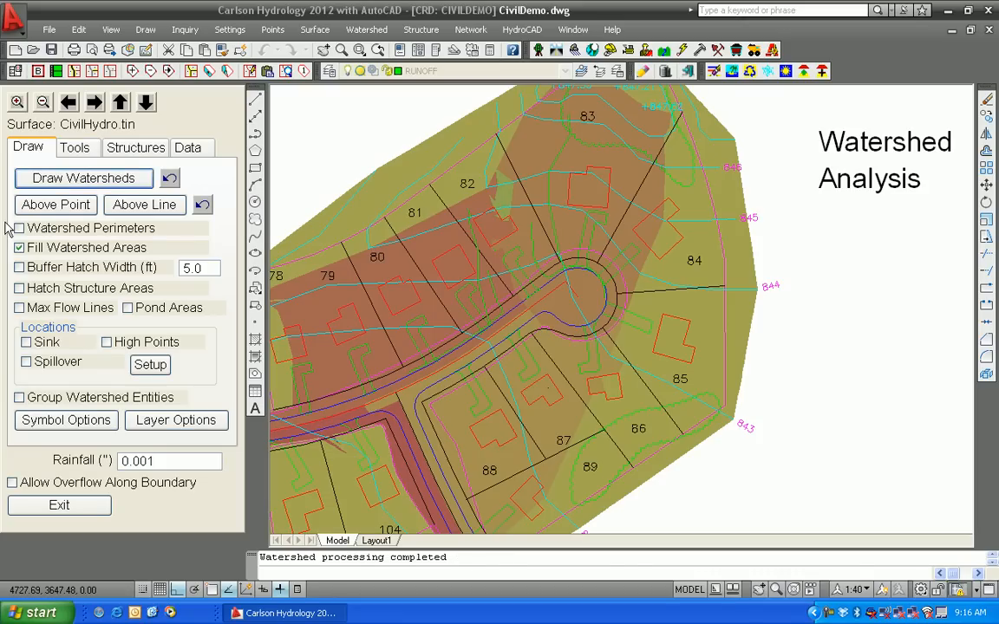
{"action": "left_click", "coordinate": [64, 507]}
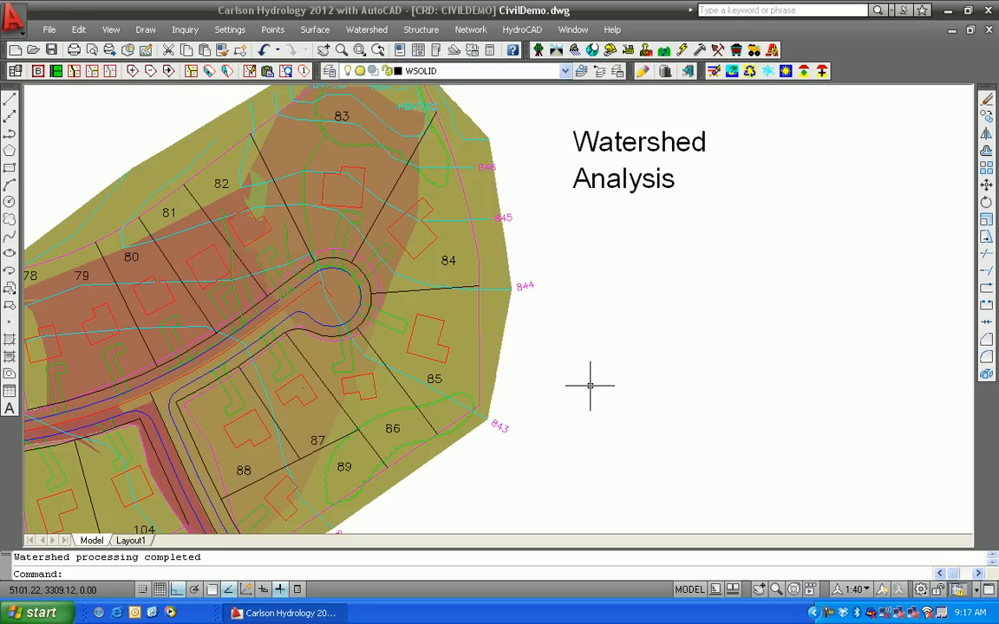
Examine the runoff polyline running along the road toward the sink
{"action": "key", "text": "Return"}
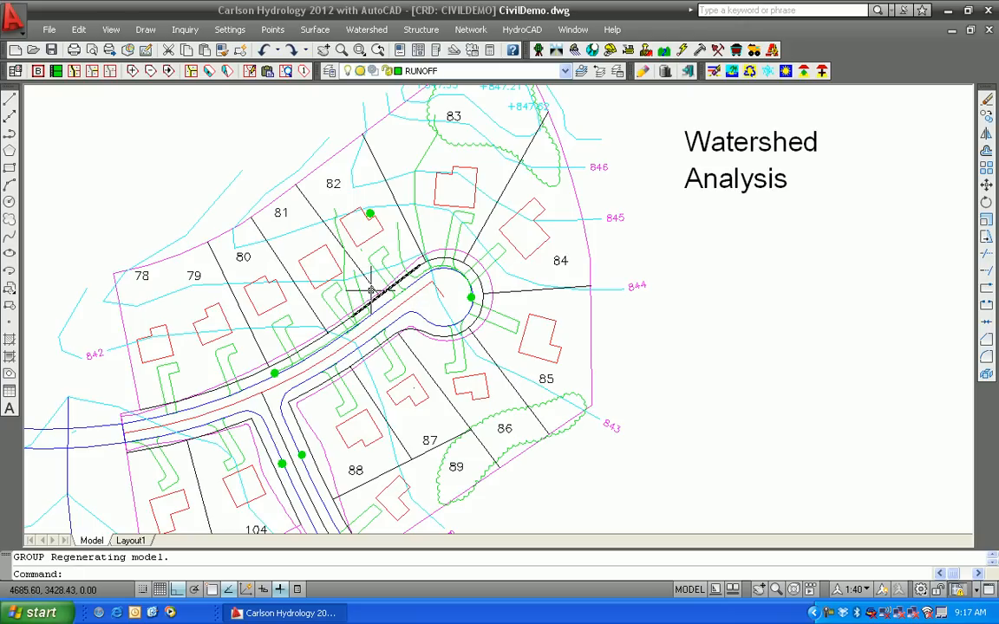
{"action": "scroll", "coordinate": [367, 335], "scroll_direction": "up", "scroll_amount": 5}
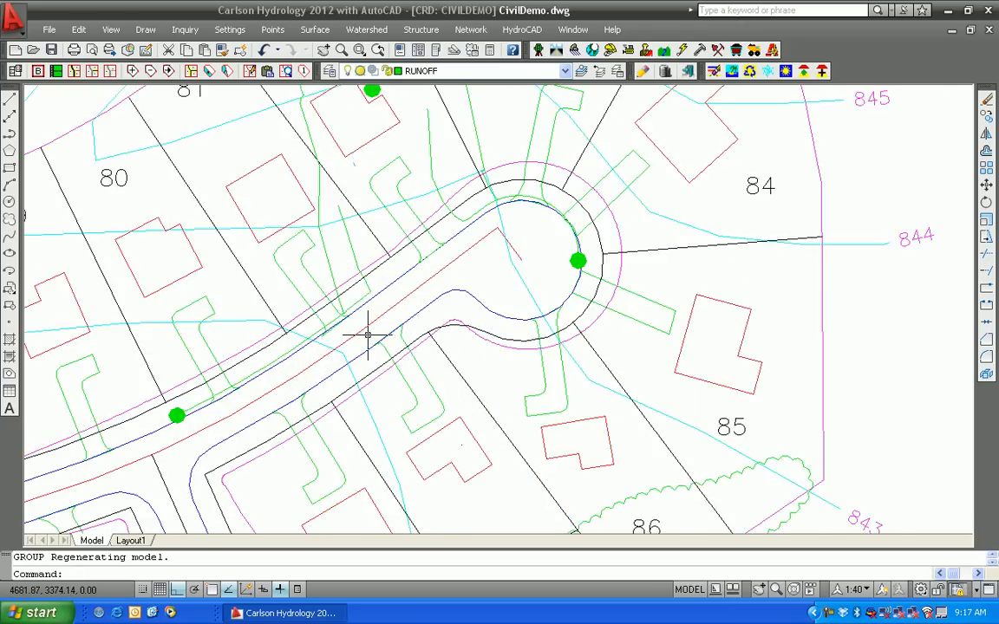
{"action": "scroll", "coordinate": [368, 335], "scroll_direction": "up", "scroll_amount": 3}
{"action": "mouse_move", "coordinate": [350, 256]}
{"action": "middle_mouse_down"}
{"action": "mouse_move", "coordinate": [338, 389]}
{"action": "mouse_move", "coordinate": [457, 275]}
{"action": "mouse_move", "coordinate": [413, 359]}
{"action": "middle_mouse_up"}
{"action": "scroll", "coordinate": [424, 289], "scroll_direction": "up", "scroll_amount": 3}
{"action": "scroll", "coordinate": [414, 359], "scroll_direction": "down", "scroll_amount": 2}
{"action": "scroll", "coordinate": [546, 238], "scroll_direction": "down", "scroll_amount": 3}
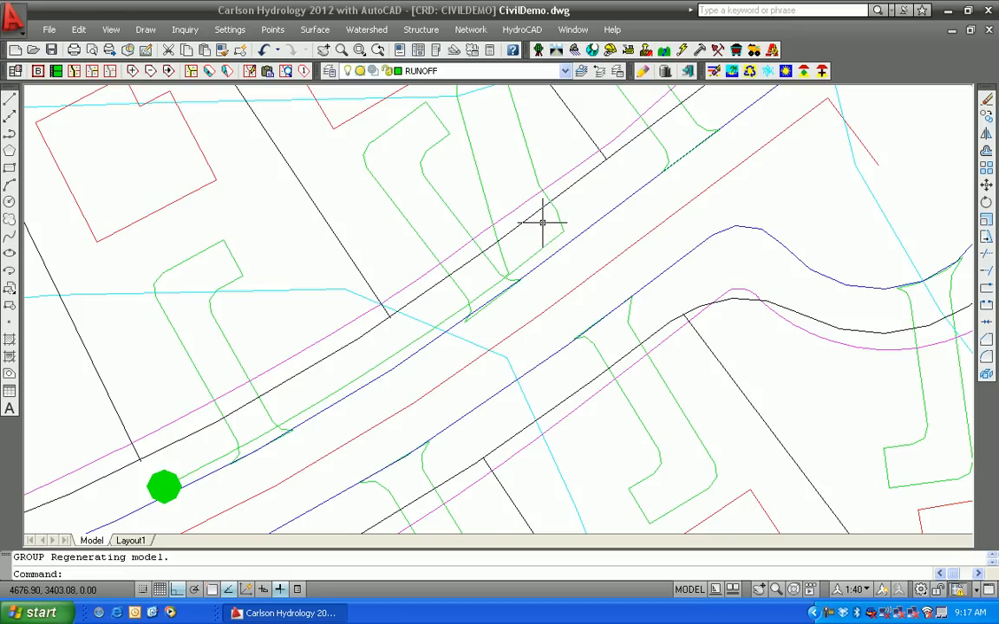
{"action": "left_click", "coordinate": [528, 162]}
{"action": "scroll", "coordinate": [547, 257], "scroll_direction": "down", "scroll_amount": 3}
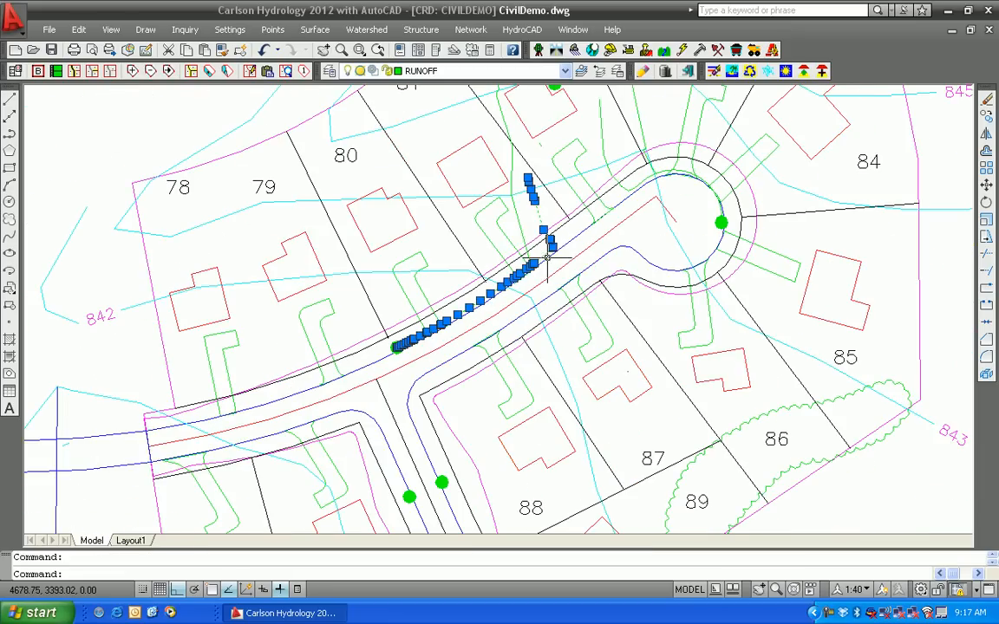
{"action": "middle_click_drag", "start_coordinate": [591, 273], "coordinate": [514, 348]}
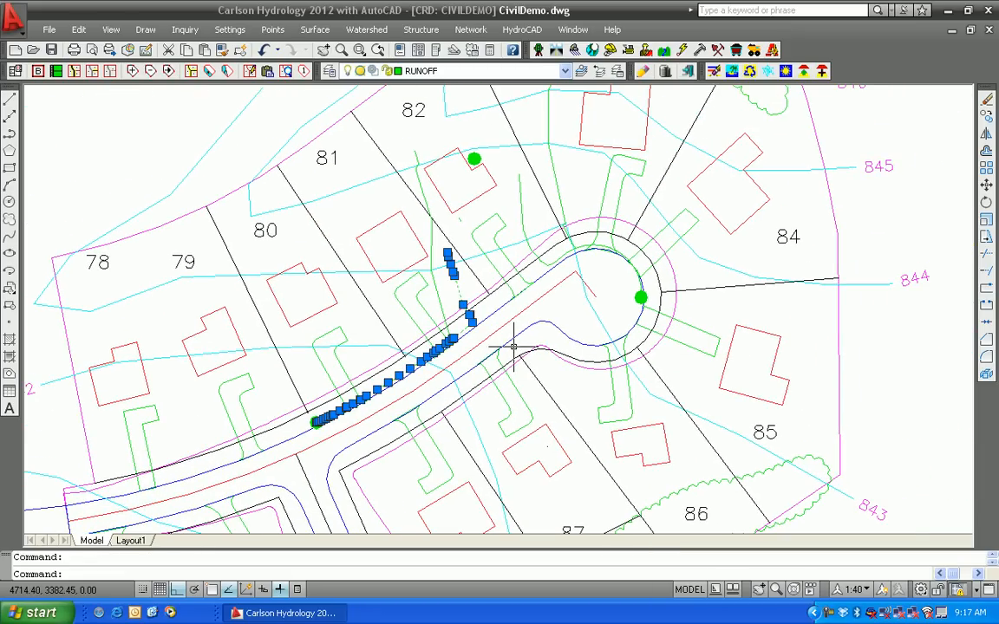
{"action": "scroll", "coordinate": [514, 347], "scroll_direction": "up", "scroll_amount": 2}
{"action": "scroll", "coordinate": [515, 347], "scroll_direction": "down", "scroll_amount": 3}
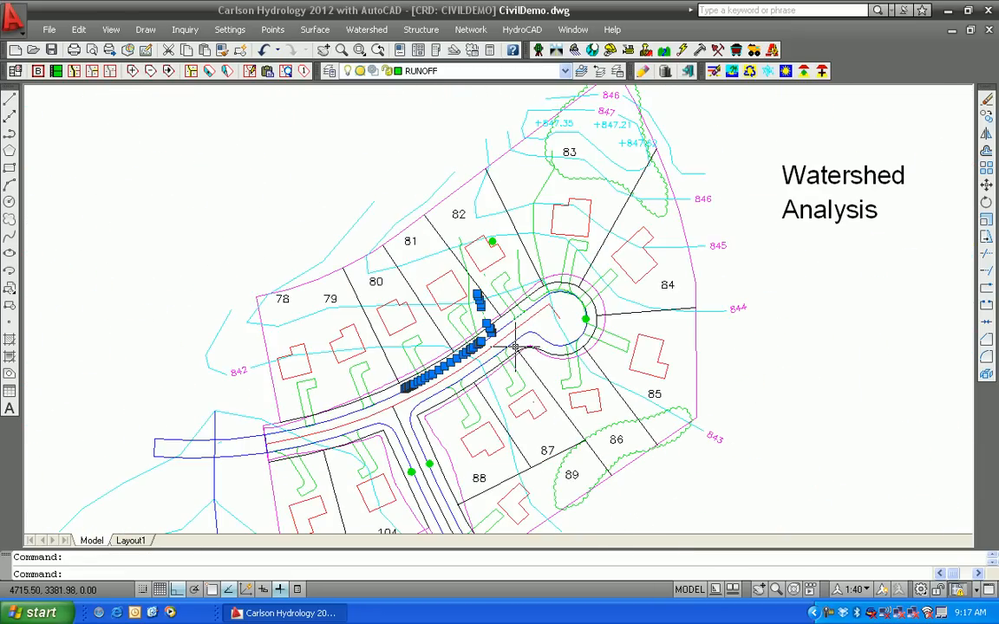
{"action": "middle_click_drag", "start_coordinate": [469, 357], "coordinate": [469, 319]}
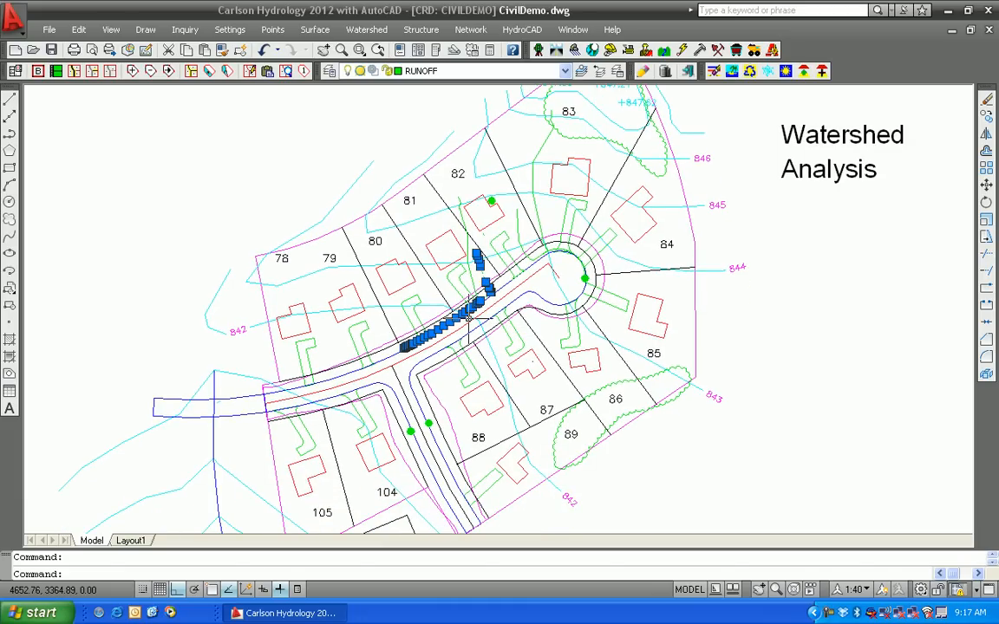
{"action": "key", "text": "Escape"}
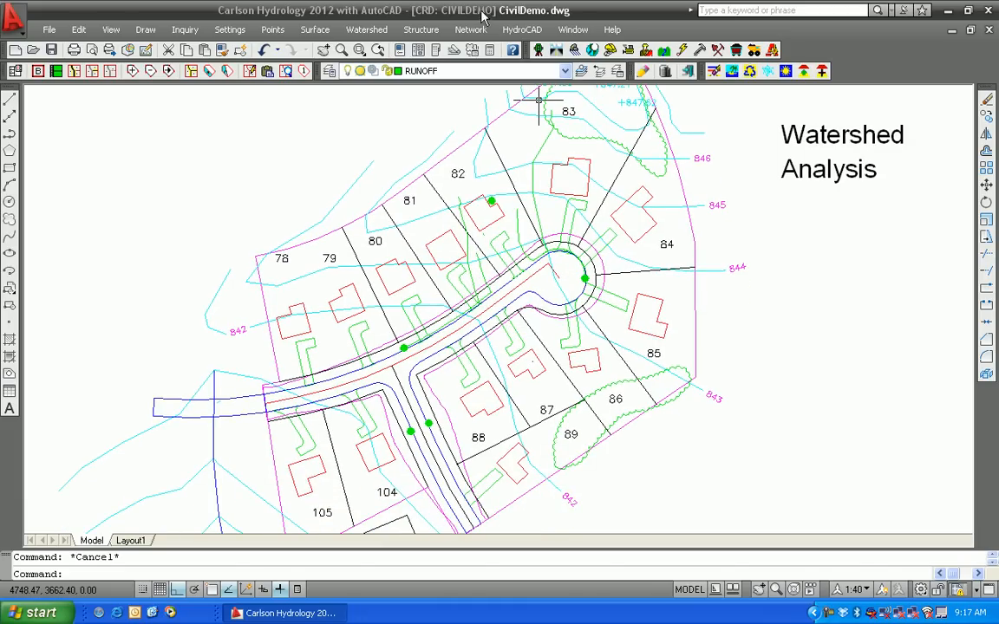
{"action": "left_click", "coordinate": [471, 30]}
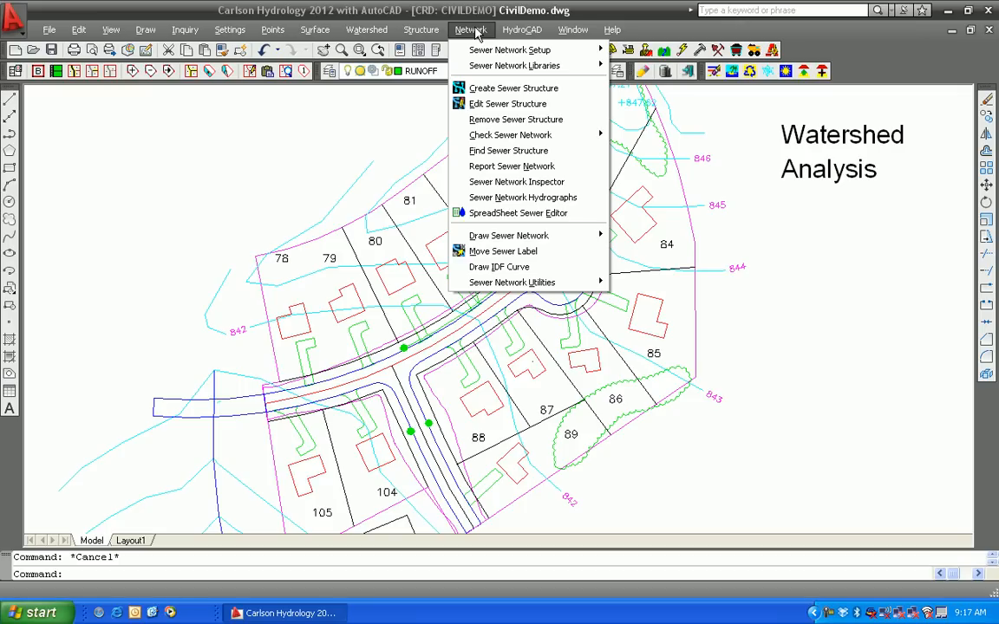
{"action": "left_click", "coordinate": [497, 90]}
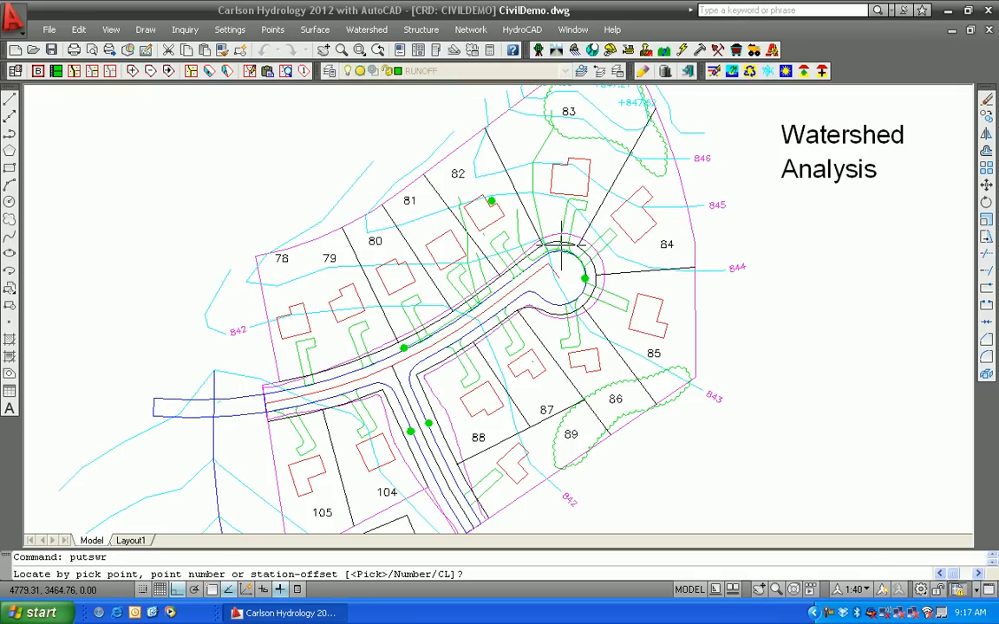
{"action": "key", "text": "Return"}
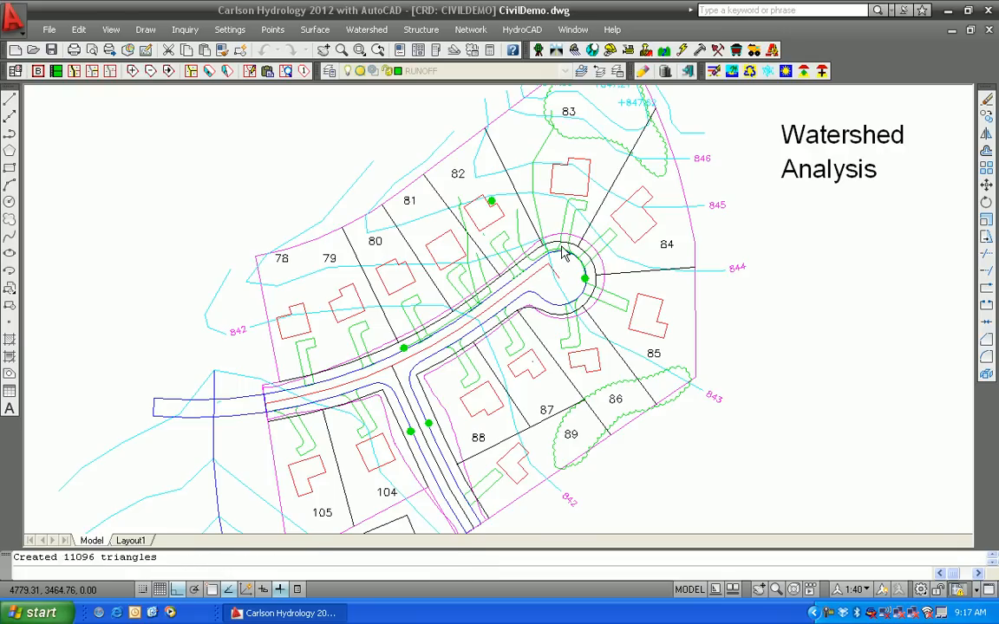
{"action": "type", "text": "ins"}
{"action": "key", "text": "Return"}
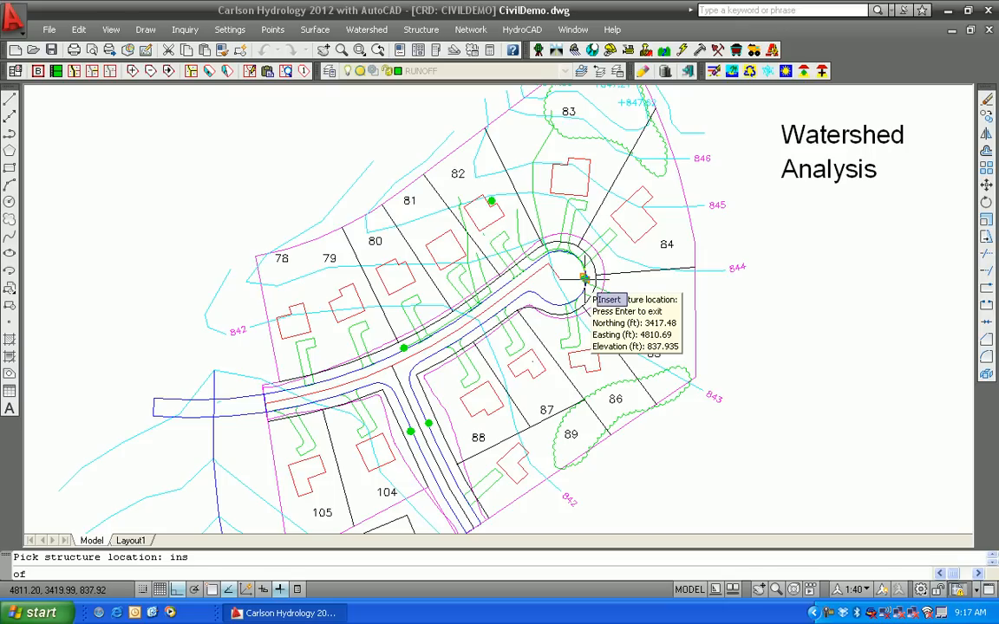
{"action": "key", "text": "Escape"}
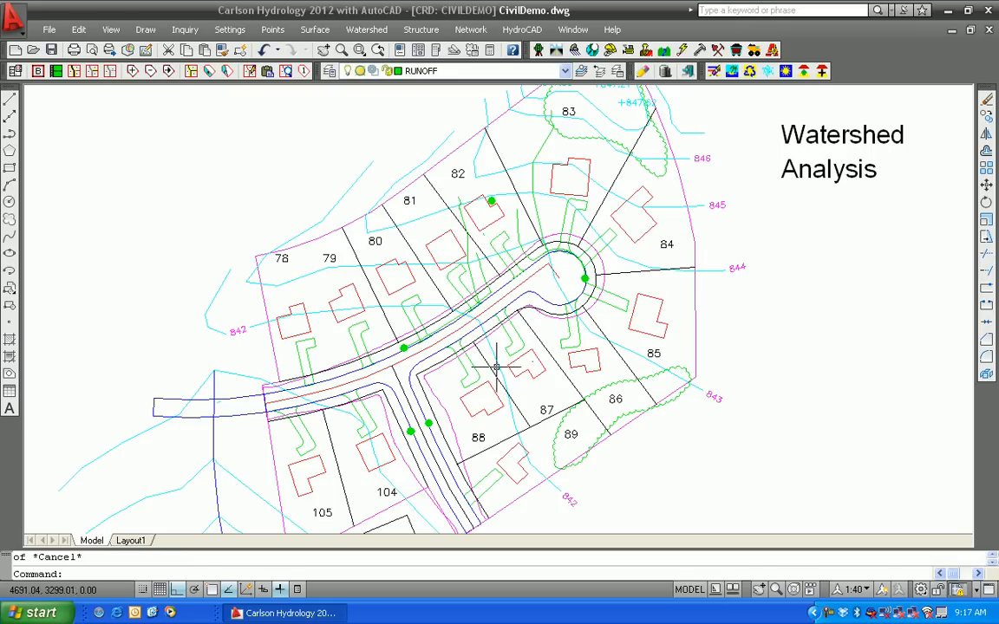
Reopen Watershed Analysis using the recently used CivilHydro.tin surface model
{"action": "middle_click_drag", "start_coordinate": [503, 322], "coordinate": [417, 323]}
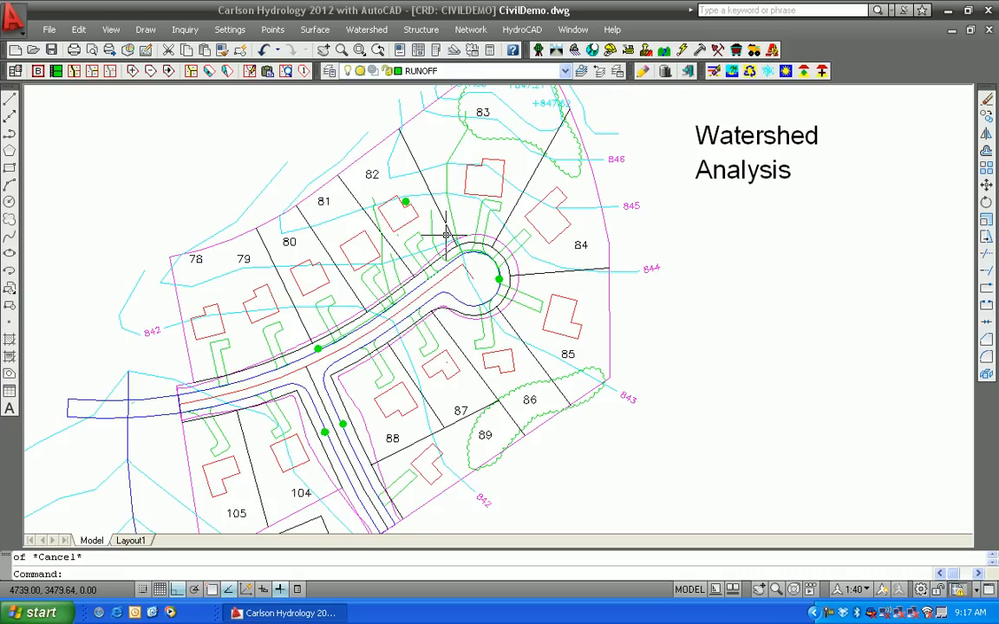
{"action": "left_click", "coordinate": [366, 29]}
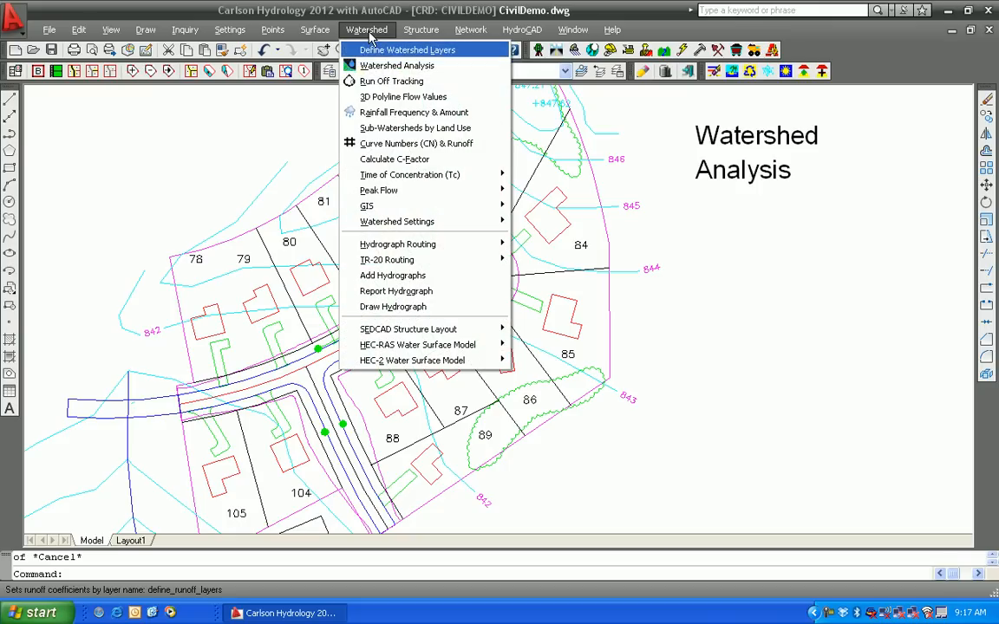
{"action": "left_click", "coordinate": [420, 65]}
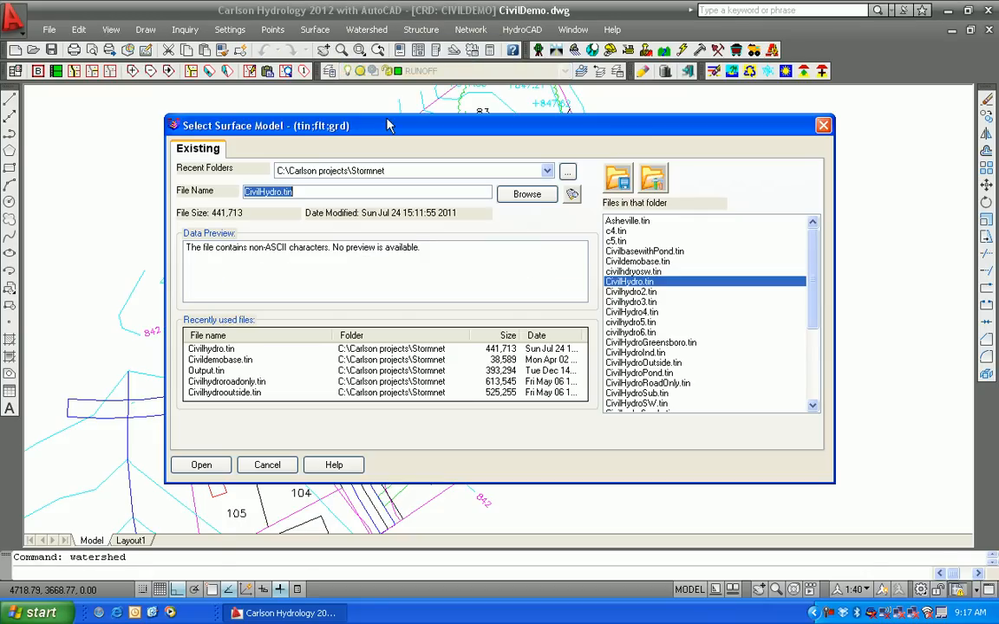
{"action": "left_click", "coordinate": [211, 348]}
{"action": "left_click", "coordinate": [201, 466]}
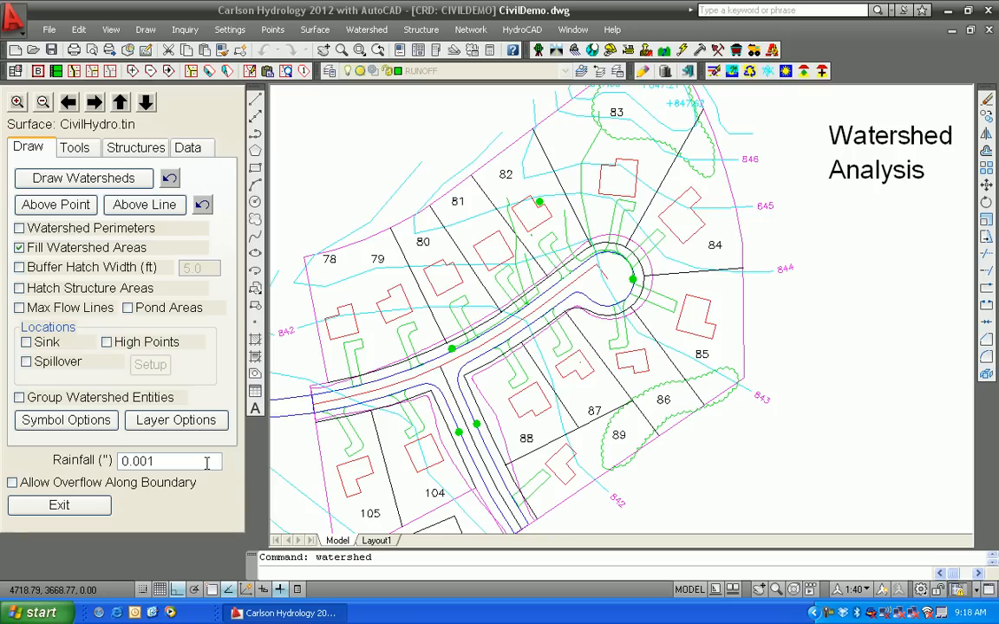
Draw the watershed above a line picked across the road below lot 82, then exit the tool
{"action": "mouse_move", "coordinate": [449, 259]}
{"action": "middle_mouse_down"}
{"action": "mouse_move", "coordinate": [495, 321]}
{"action": "mouse_move", "coordinate": [493, 352]}
{"action": "middle_mouse_up"}
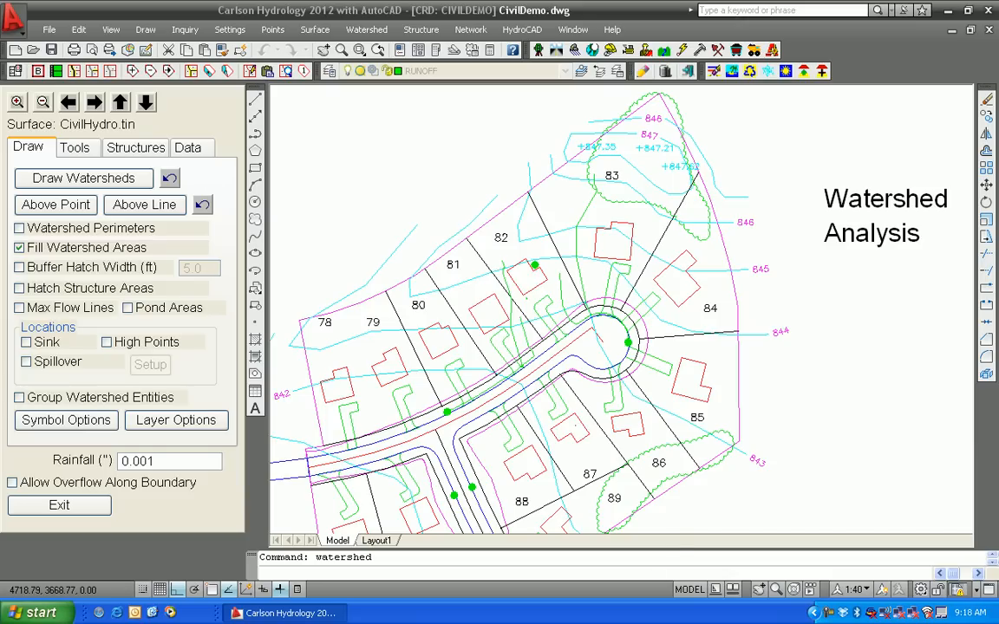
{"action": "scroll", "coordinate": [526, 348], "scroll_direction": "up", "scroll_amount": 3}
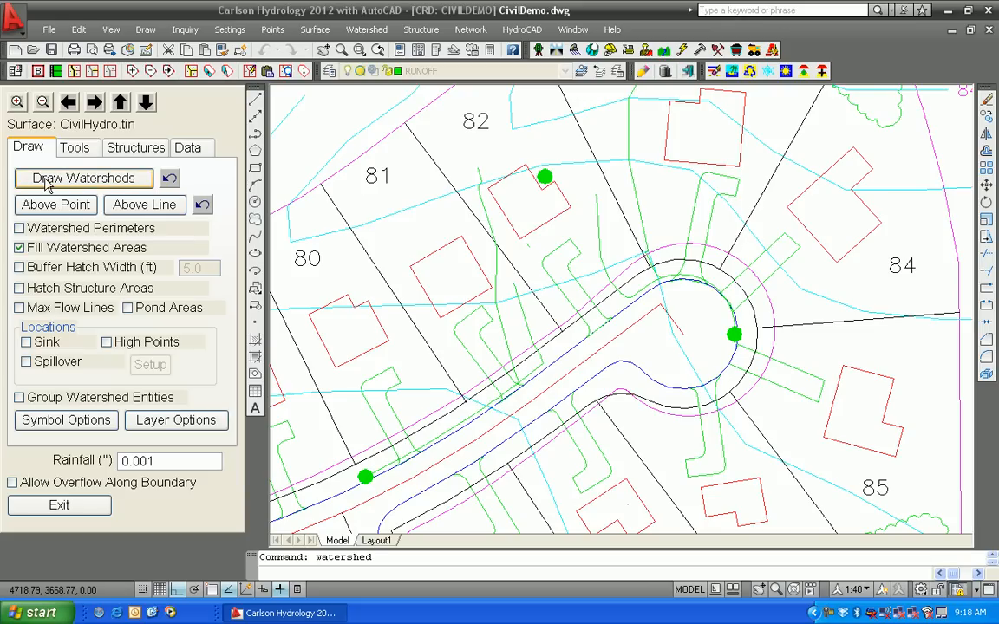
{"action": "left_click", "coordinate": [135, 201]}
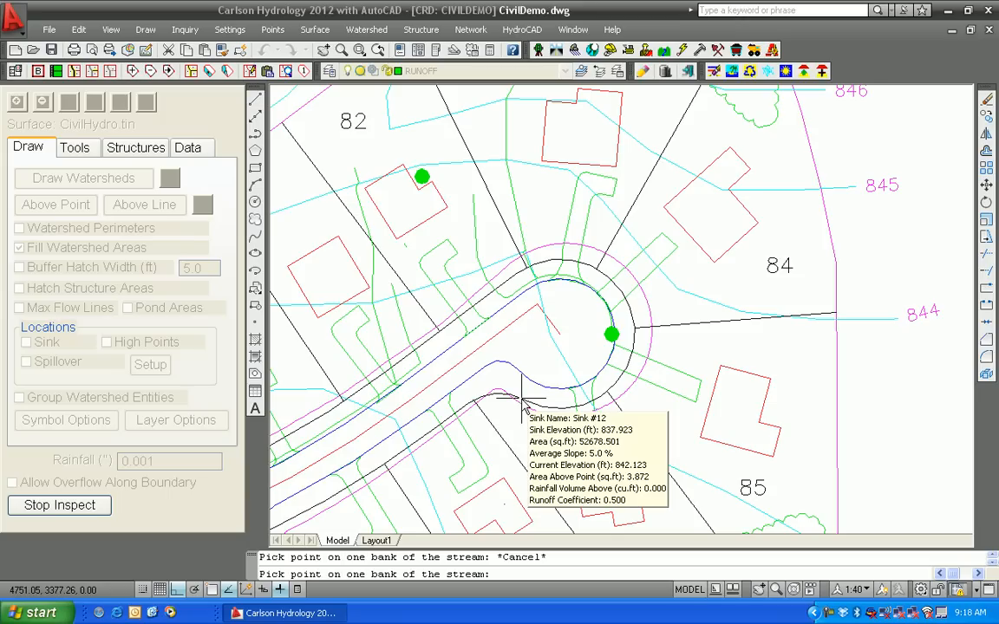
{"action": "left_click", "coordinate": [379, 386]}
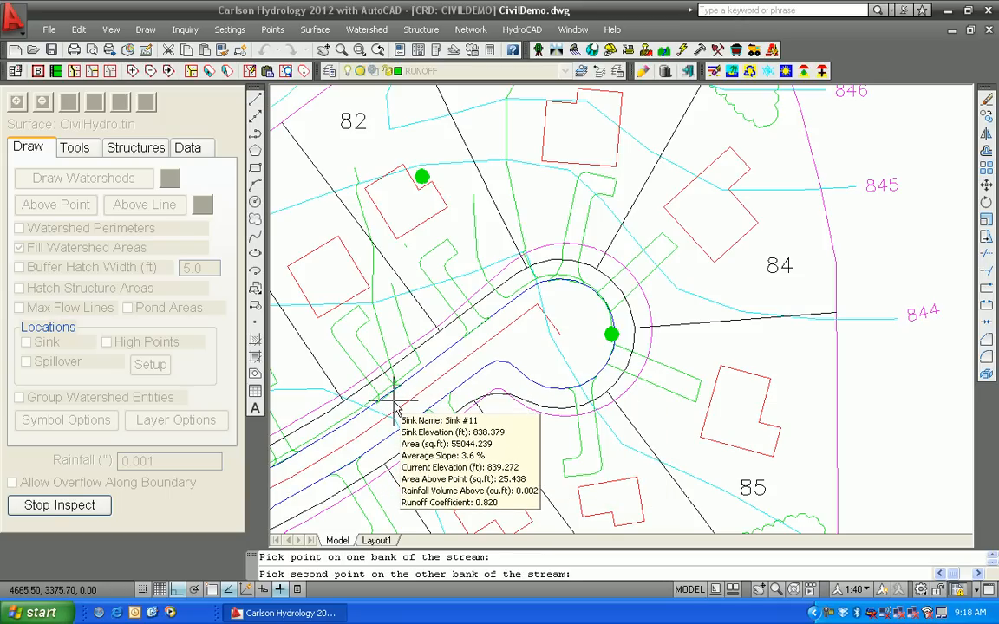
{"action": "left_click", "coordinate": [395, 401]}
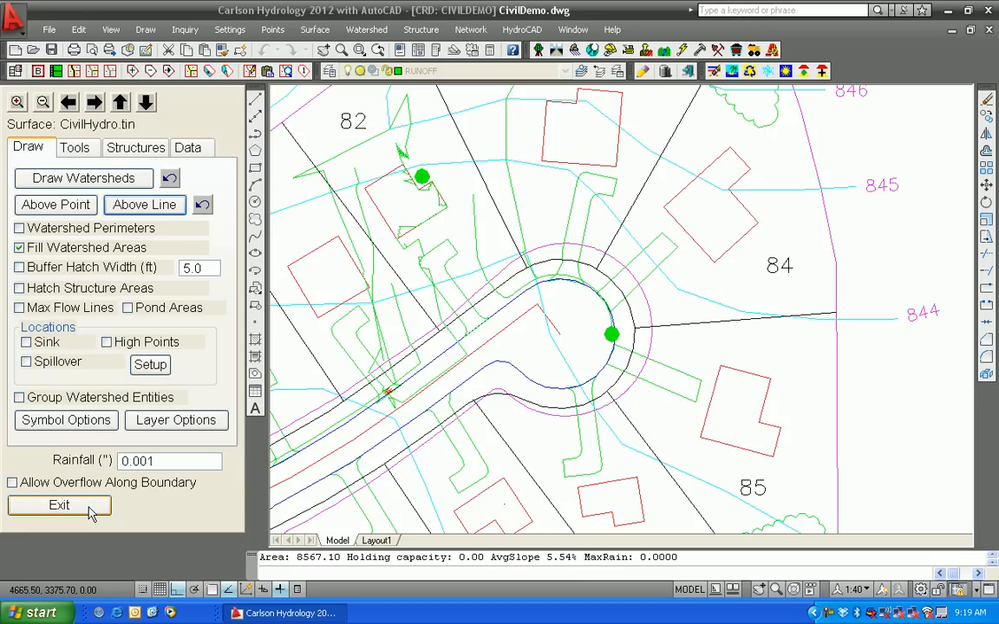
{"action": "left_click", "coordinate": [59, 505]}
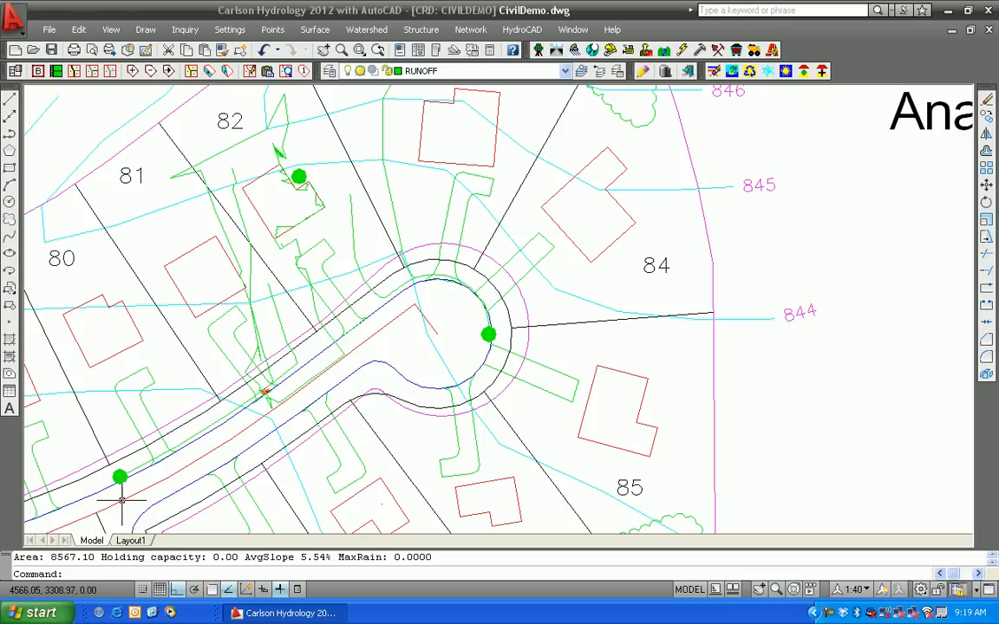
Try to delete the watershed boundary drawn above that line
{"action": "left_click", "coordinate": [257, 355]}
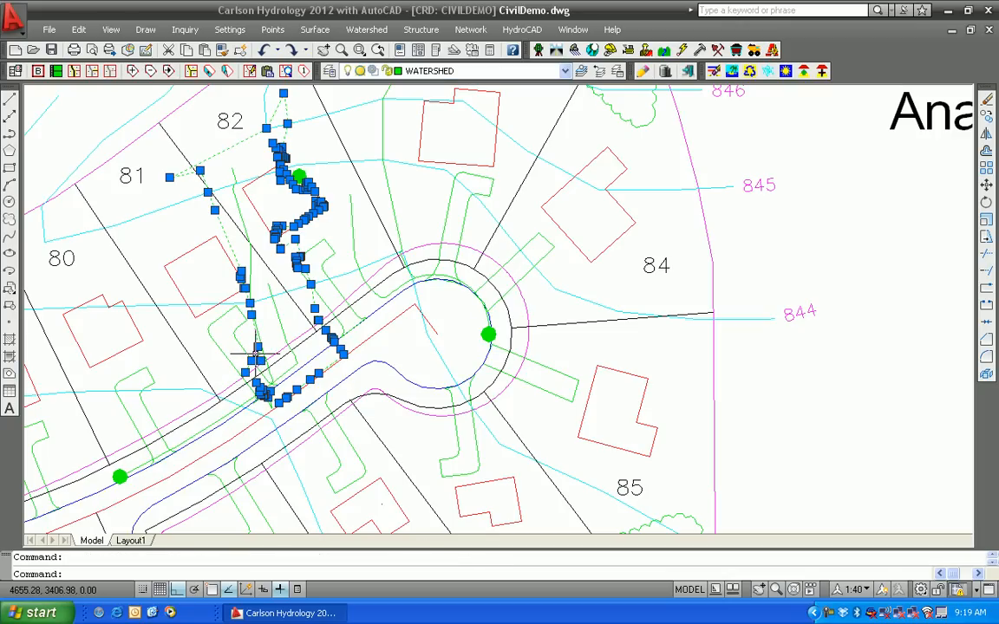
{"action": "key", "text": "Delete"}
{"action": "mouse_move", "coordinate": [260, 328]}
{"action": "middle_mouse_down"}
{"action": "mouse_move", "coordinate": [372, 403]}
{"action": "mouse_move", "coordinate": [392, 338]}
{"action": "middle_mouse_up"}
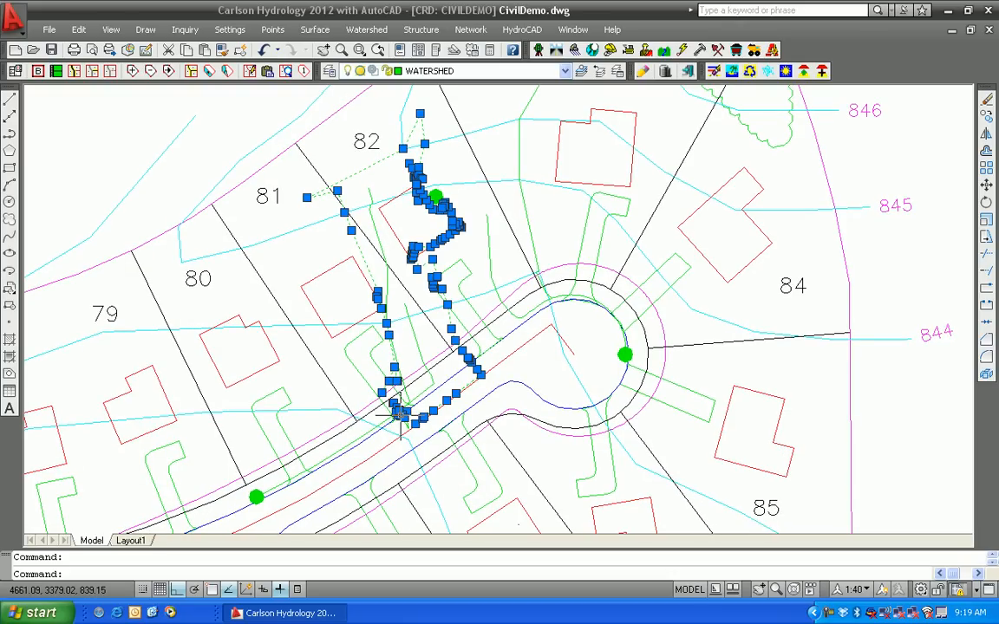
{"action": "middle_click_drag", "start_coordinate": [405, 418], "coordinate": [397, 336]}
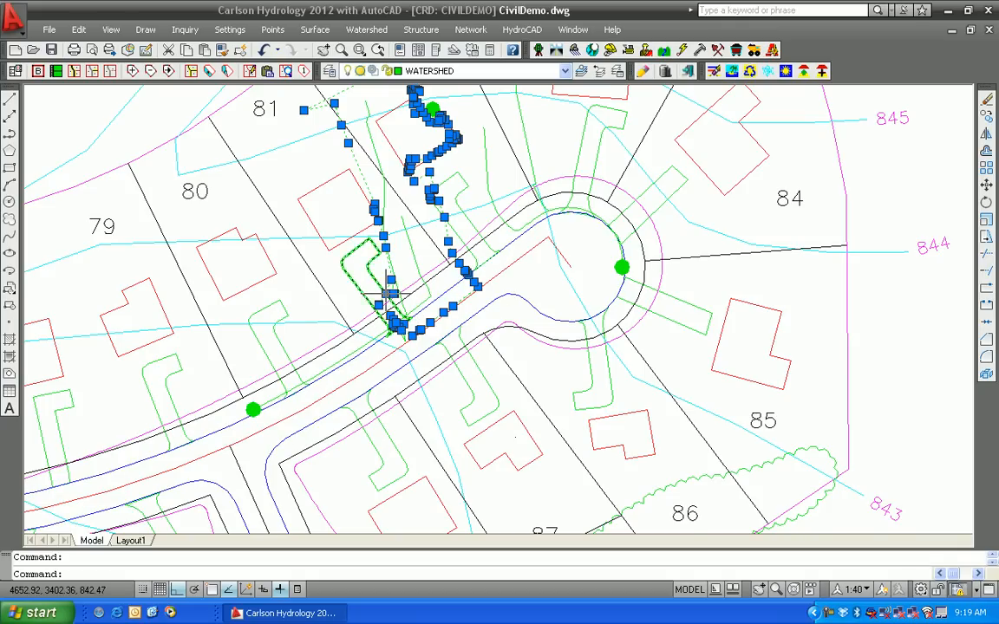
{"action": "key", "text": "Escape"}
{"action": "middle_click_drag", "start_coordinate": [401, 257], "coordinate": [399, 394]}
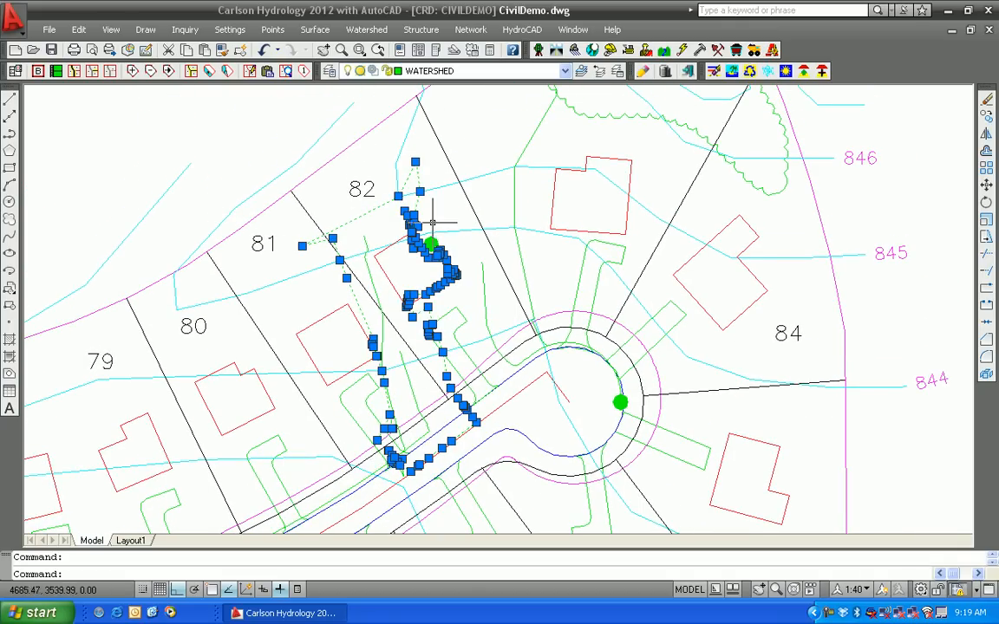
{"action": "middle_click_drag", "start_coordinate": [406, 415], "coordinate": [410, 342]}
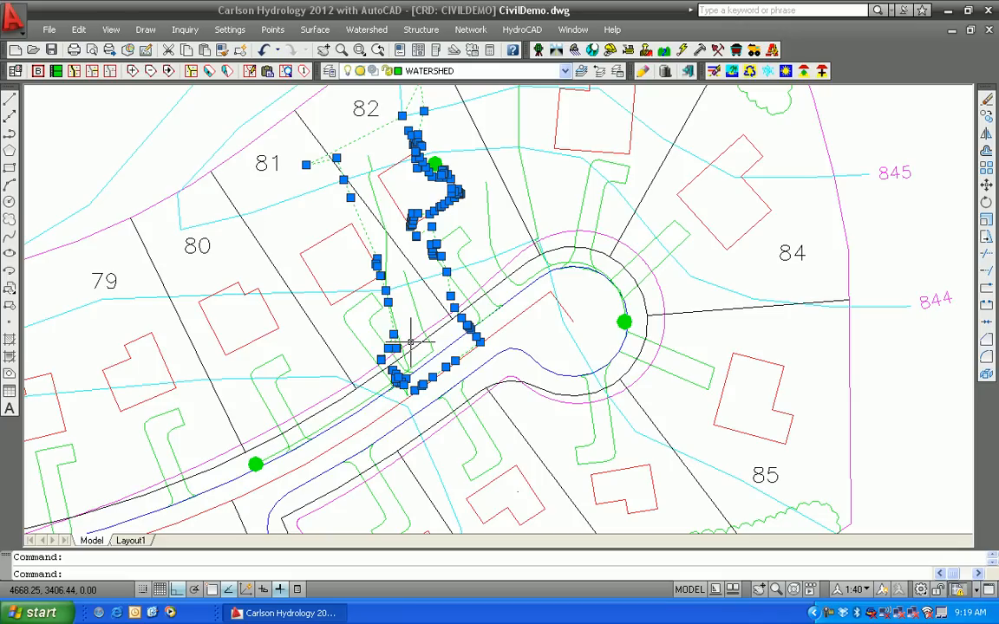
{"action": "key", "text": "Escape"}
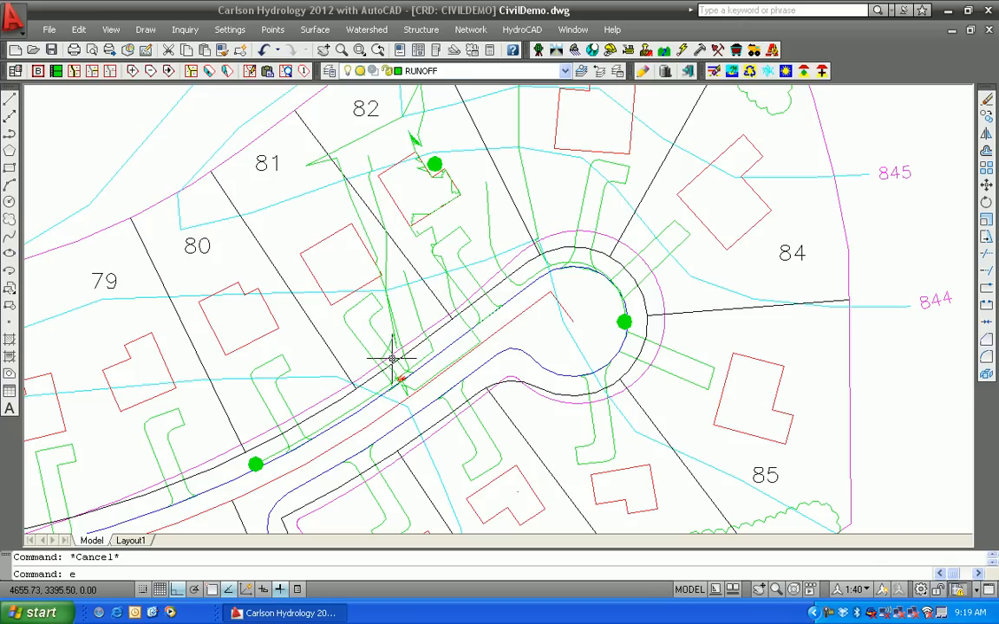
Erase the watershed boundary polyline drawn above the road near lot 82
{"action": "type", "text": "e"}
{"action": "key", "text": "Return"}
{"action": "left_click", "coordinate": [392, 343]}
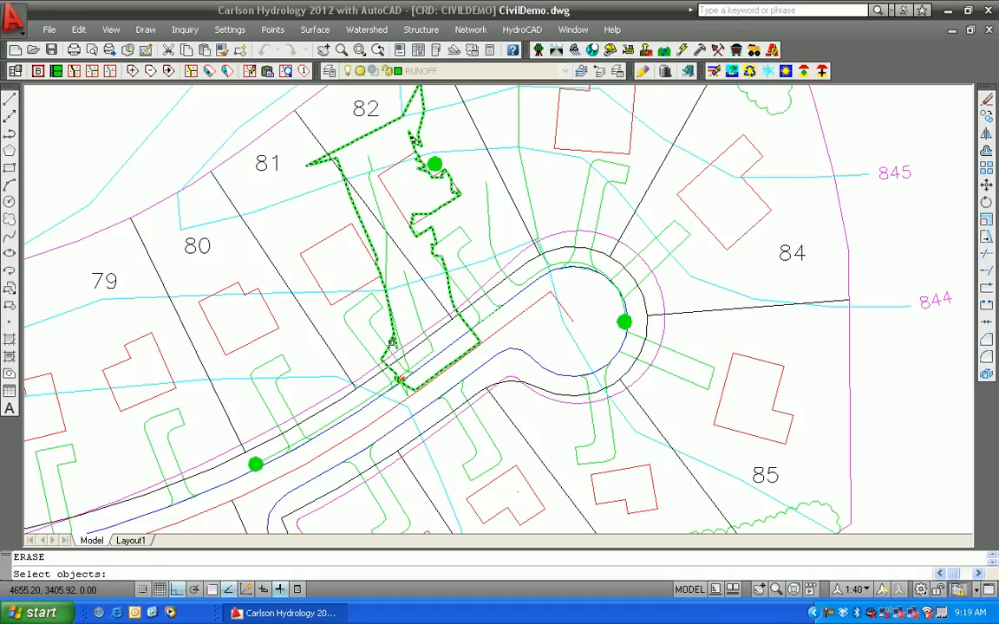
{"action": "key", "text": "Return"}
Switch to the School Complete.dwg drawing
{"action": "scroll", "coordinate": [386, 290], "scroll_direction": "down", "scroll_amount": 2}
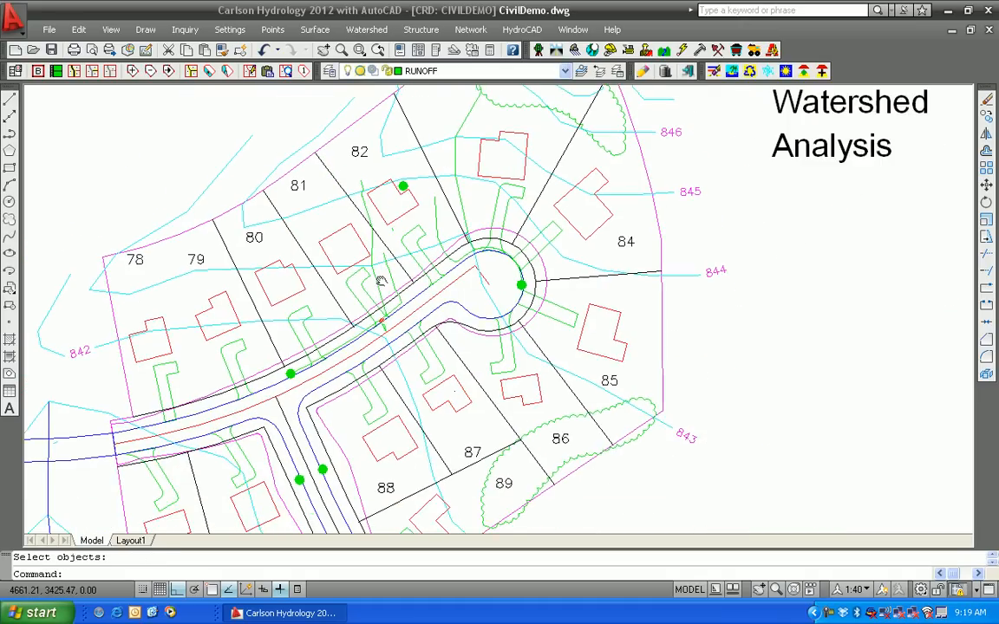
{"action": "middle_click_drag", "start_coordinate": [380, 281], "coordinate": [373, 296]}
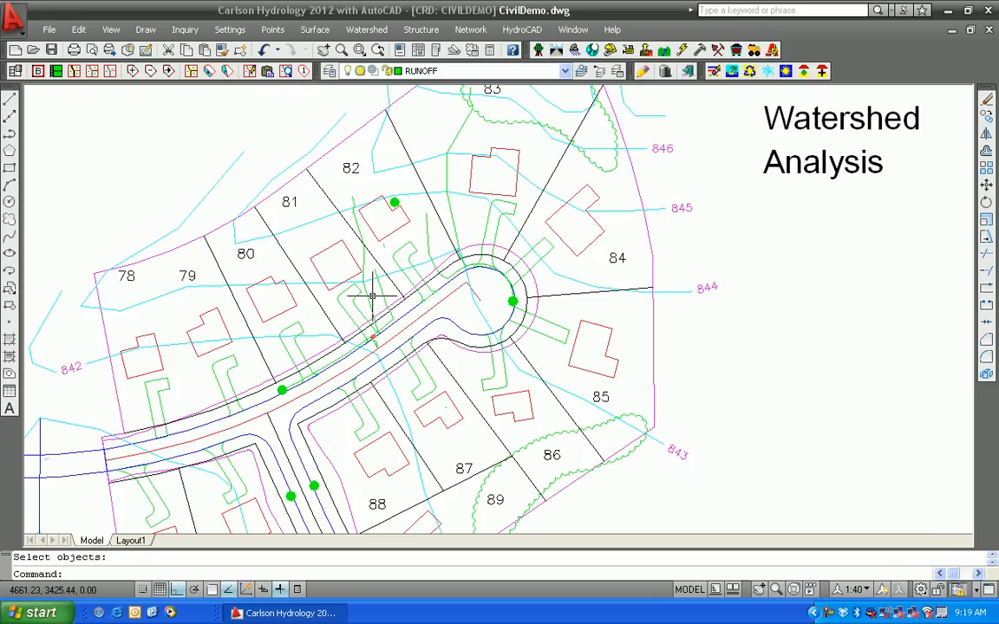
{"action": "left_click", "coordinate": [572, 29]}
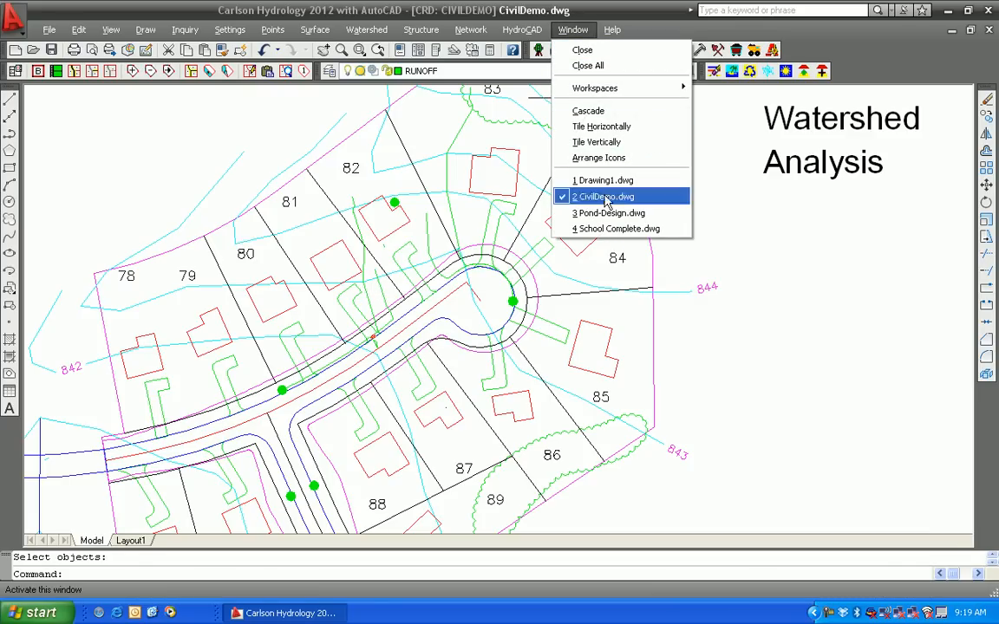
{"action": "left_click", "coordinate": [607, 229]}
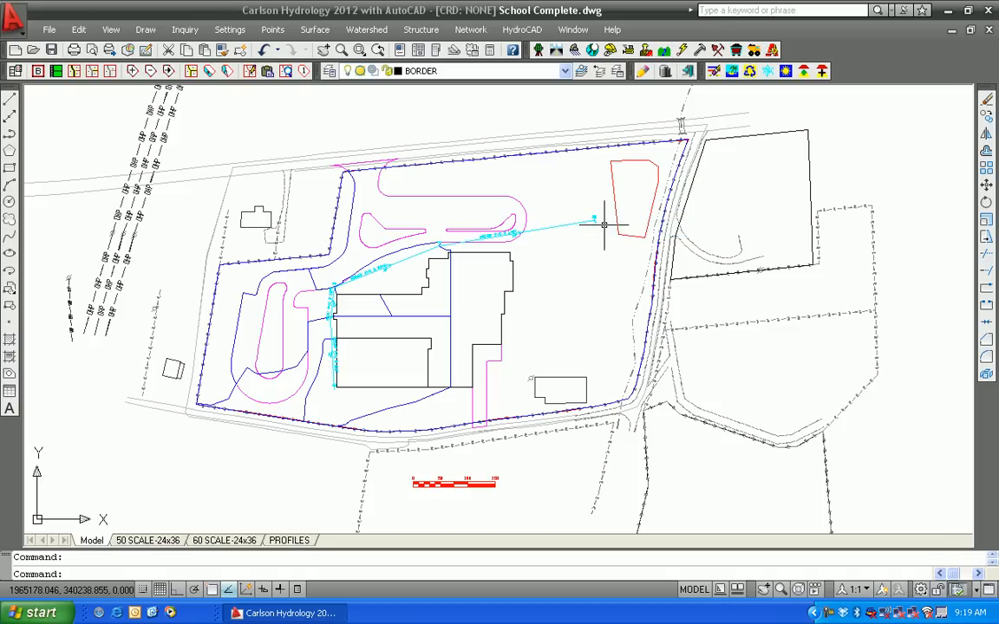
Open Watershed Analysis on the recently used Final TOPO.tin surface
{"action": "middle_click_drag", "start_coordinate": [475, 316], "coordinate": [475, 327]}
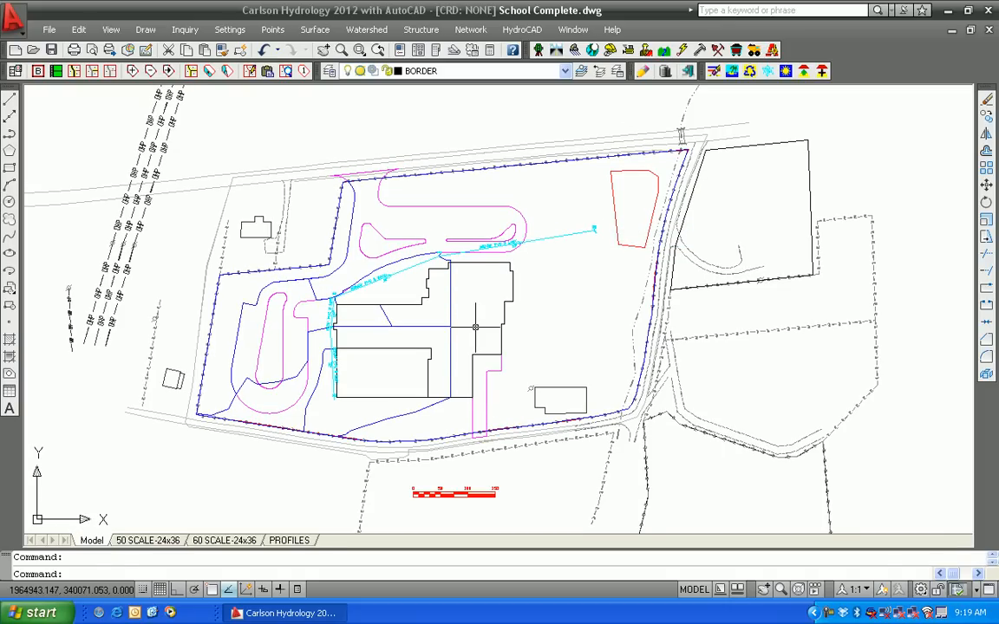
{"action": "left_click", "coordinate": [356, 33]}
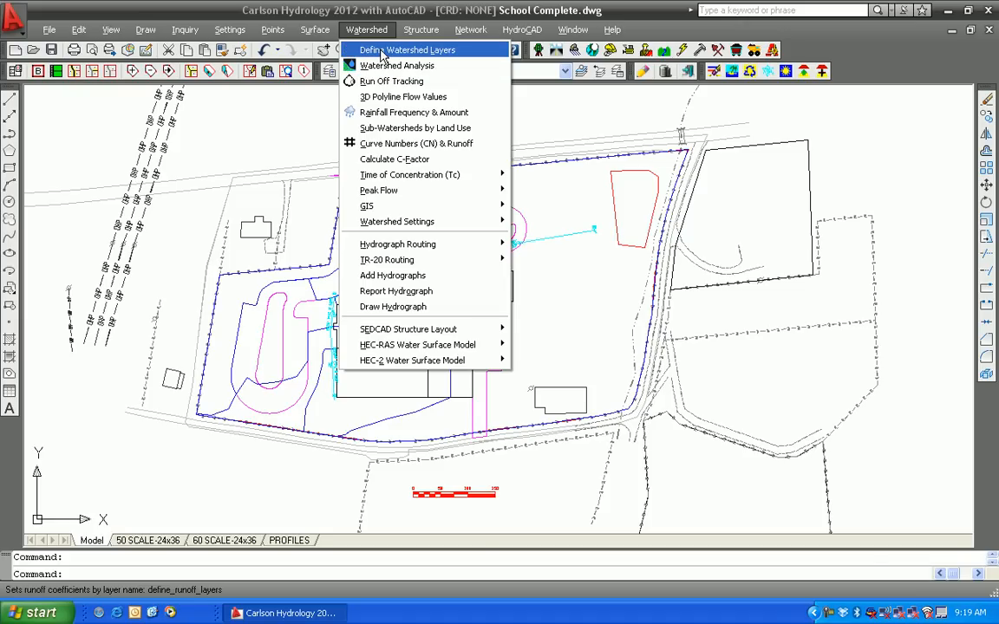
{"action": "left_click", "coordinate": [385, 65]}
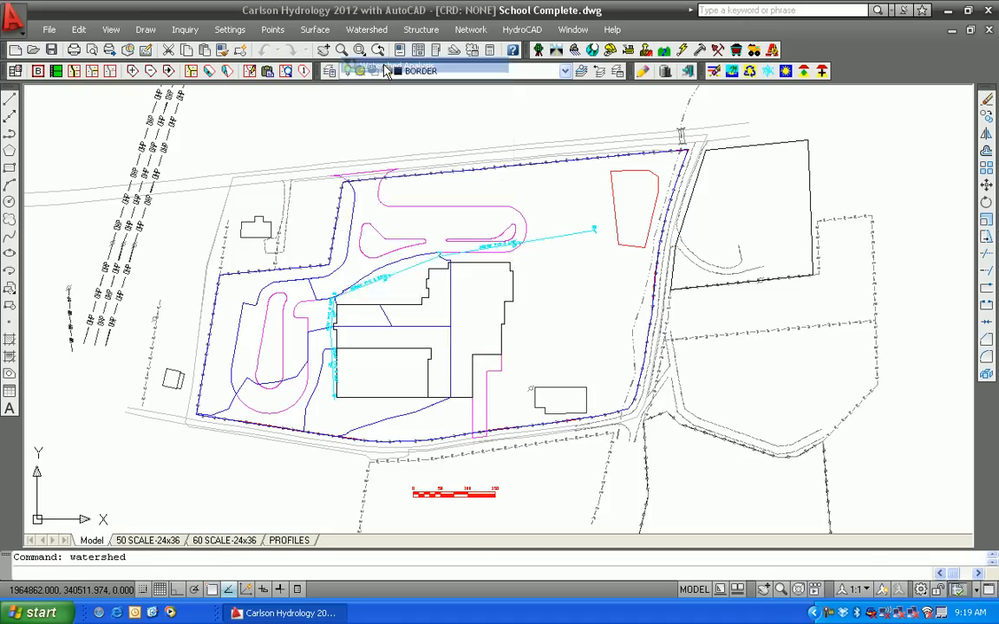
{"action": "left_click", "coordinate": [208, 348]}
{"action": "left_click", "coordinate": [198, 465]}
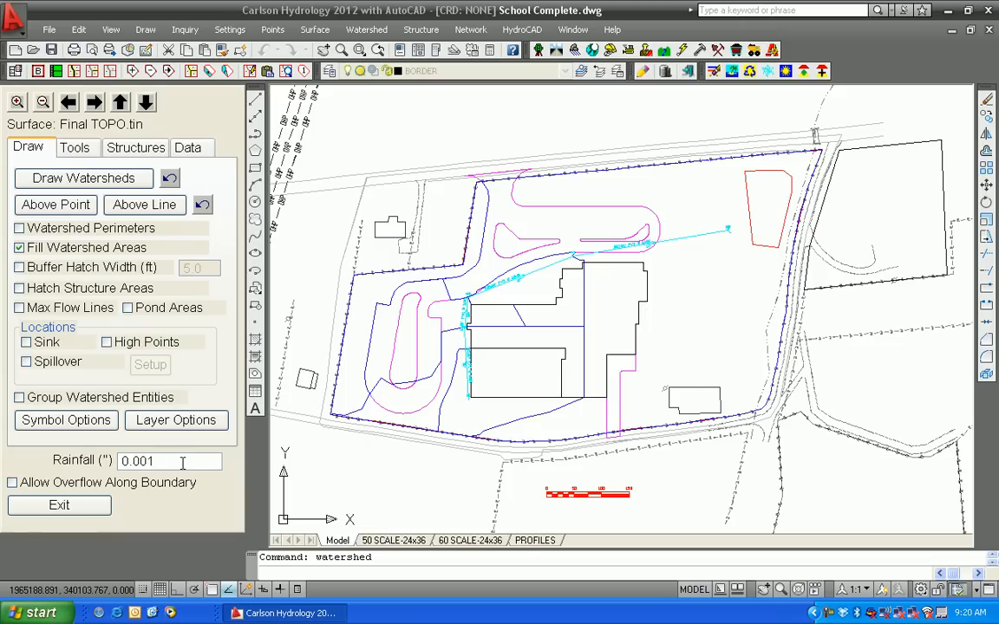
Draw filled watershed areas with rainfall set to 5 inches
{"action": "left_click", "coordinate": [182, 462]}
{"action": "type", "text": "5"}
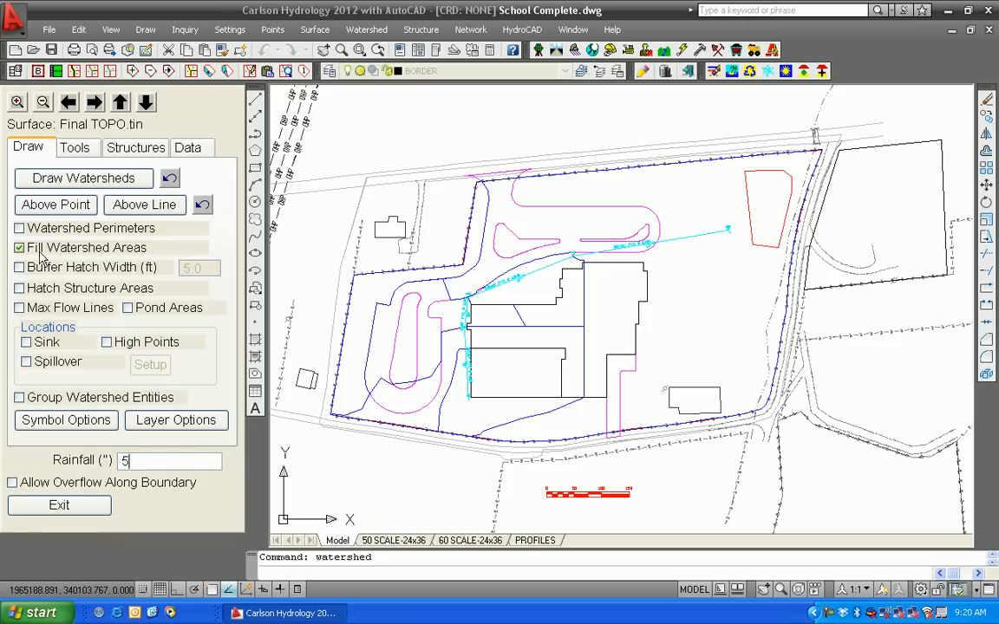
{"action": "left_click", "coordinate": [76, 179]}
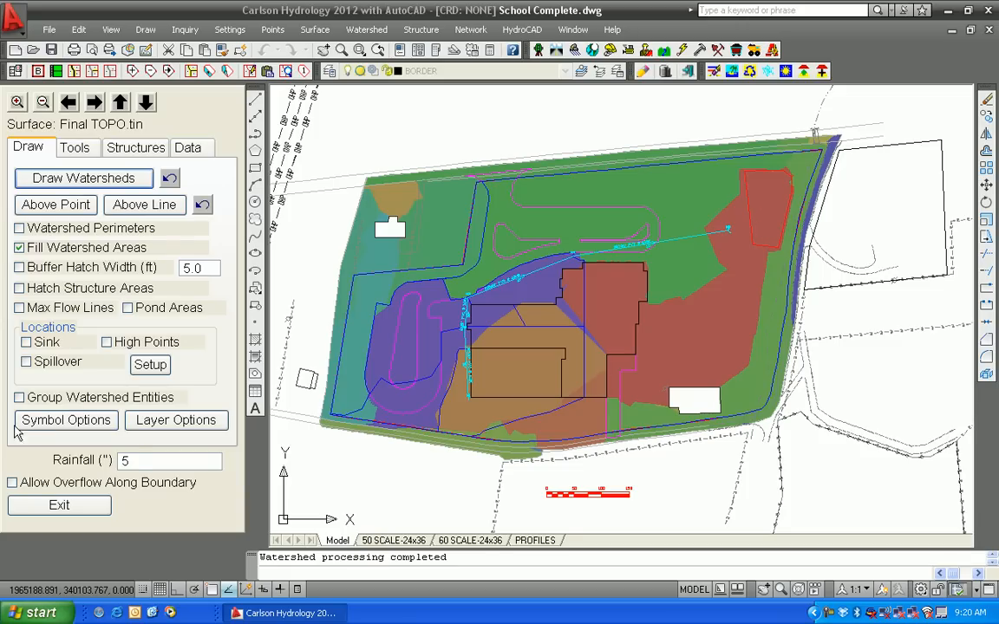
Redraw the filled watershed areas with rainfall set to 0.001 inches
{"action": "double_click", "coordinate": [136, 460]}
{"action": "type", "text": "0.001"}
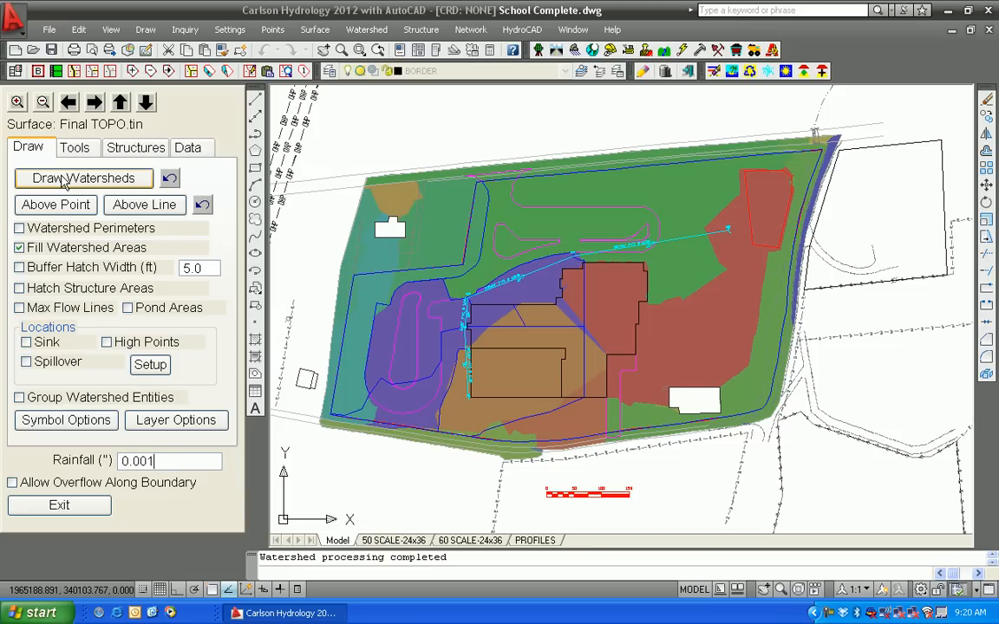
{"action": "left_click", "coordinate": [82, 177]}
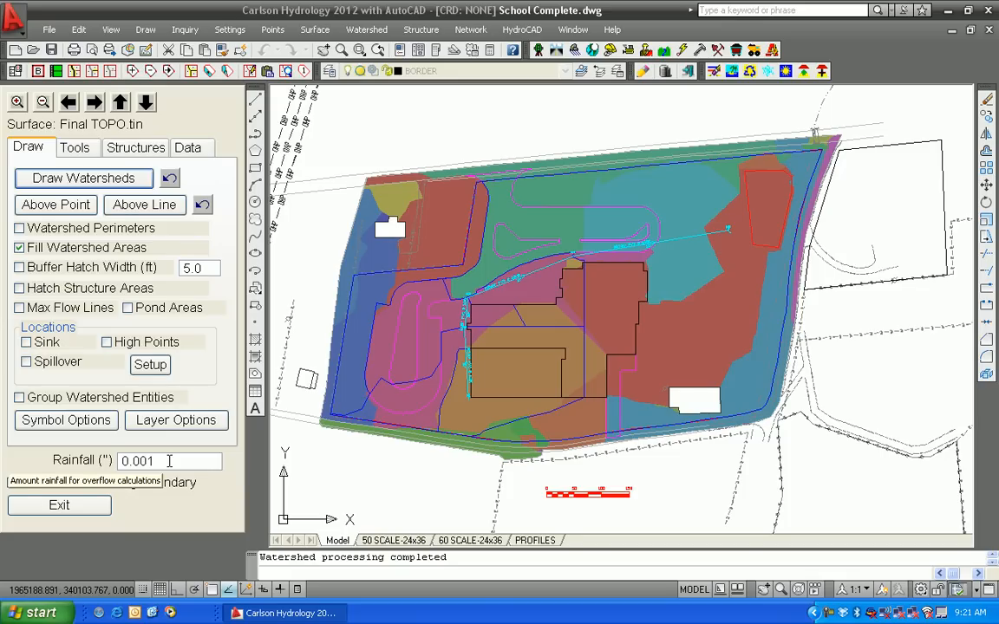
Draw only pond areas, without filled watersheds, for 5 inches of rainfall, then exit the tool
{"action": "left_click", "coordinate": [19, 247]}
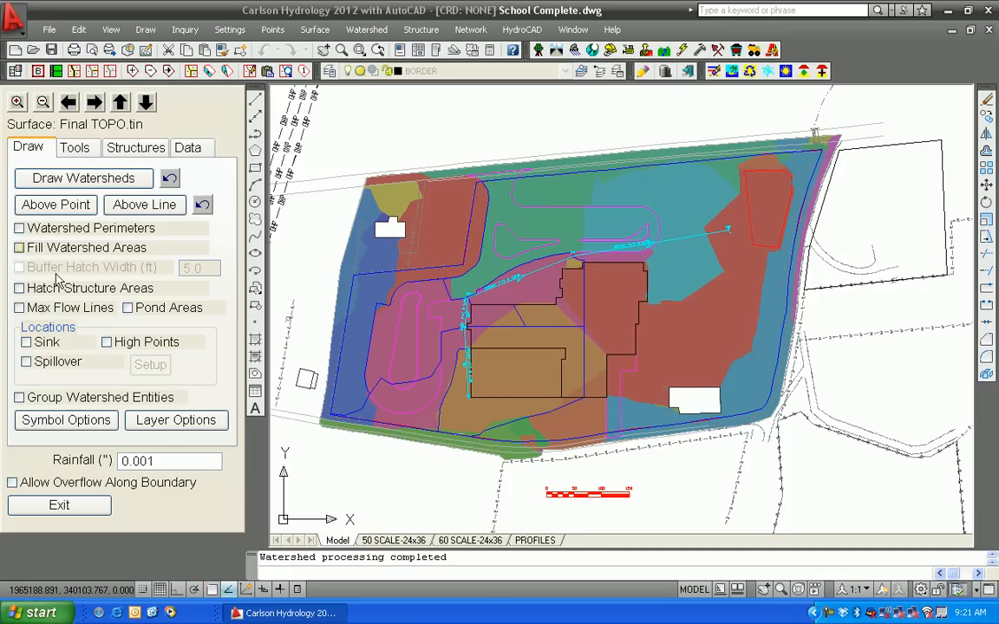
{"action": "left_click", "coordinate": [128, 307]}
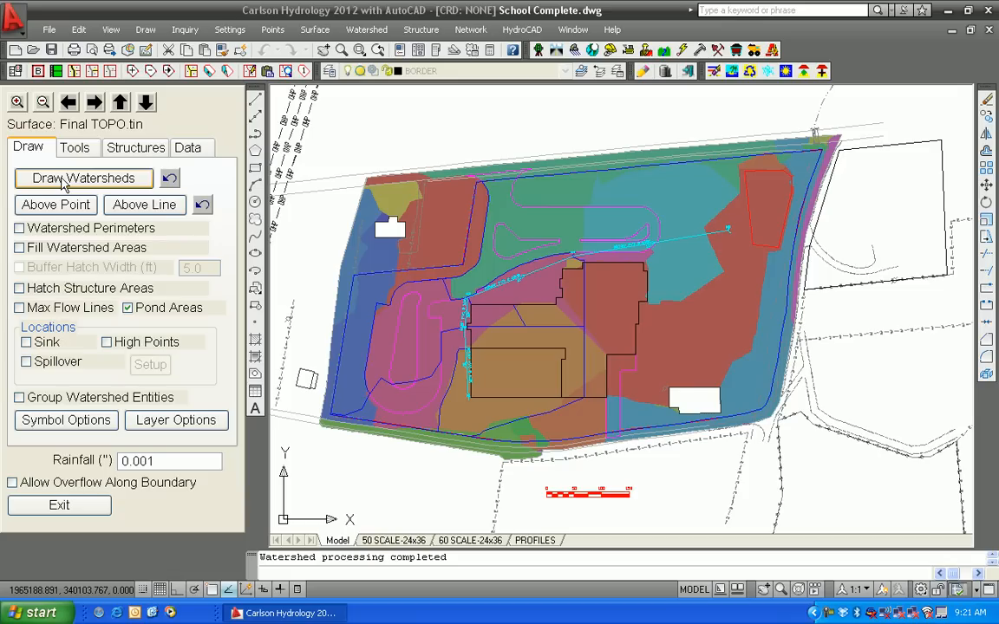
{"action": "double_click", "coordinate": [158, 459]}
{"action": "type", "text": "5"}
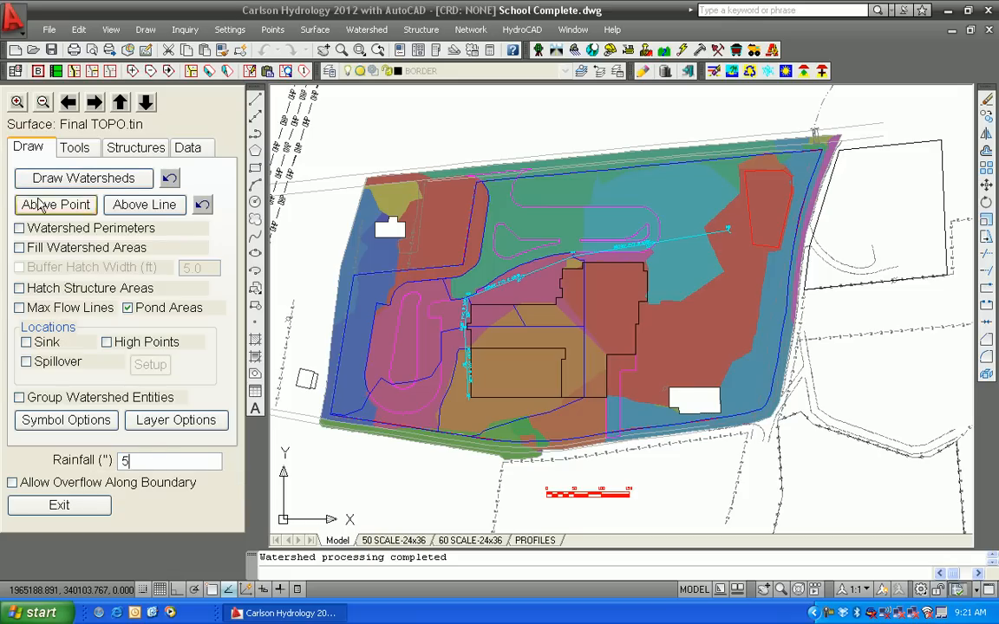
{"action": "left_click", "coordinate": [39, 184]}
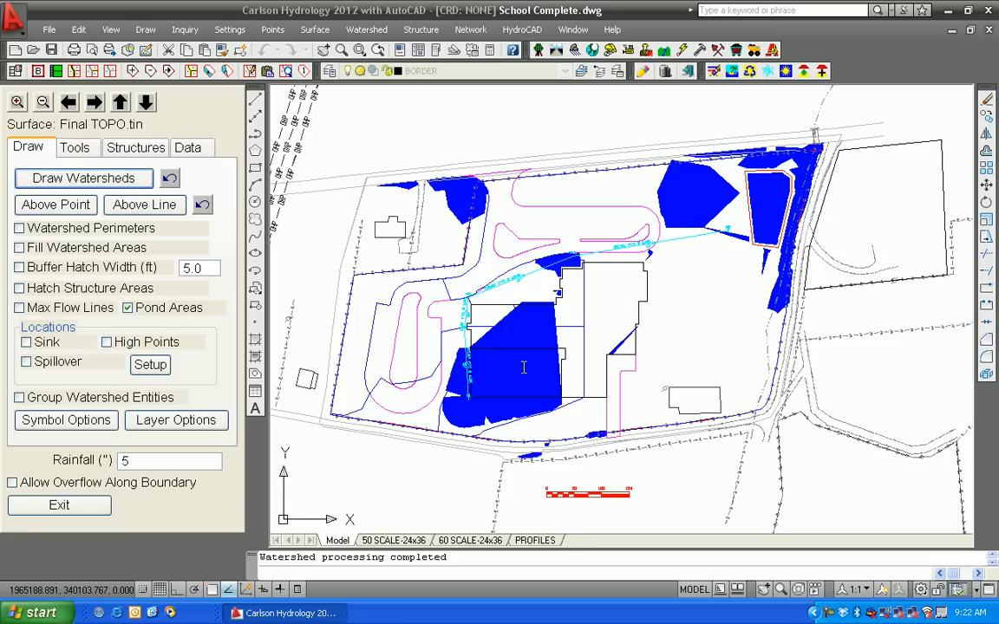
{"action": "left_click", "coordinate": [59, 506]}
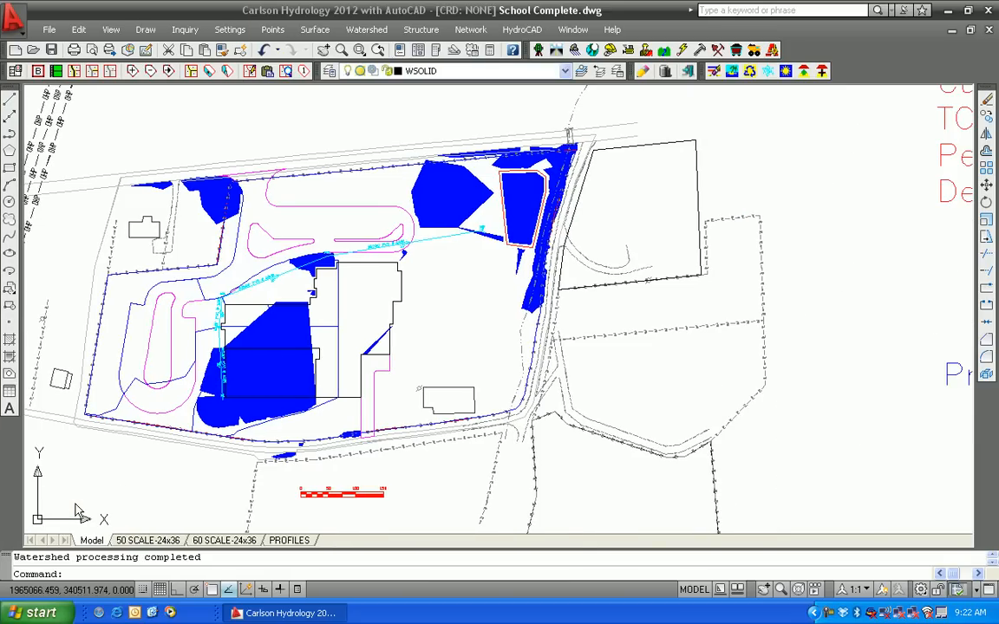
{"action": "mouse_move", "coordinate": [468, 264]}
{"action": "middle_mouse_down"}
{"action": "mouse_move", "coordinate": [471, 292]}
{"action": "mouse_move", "coordinate": [478, 288]}
{"action": "middle_mouse_up"}
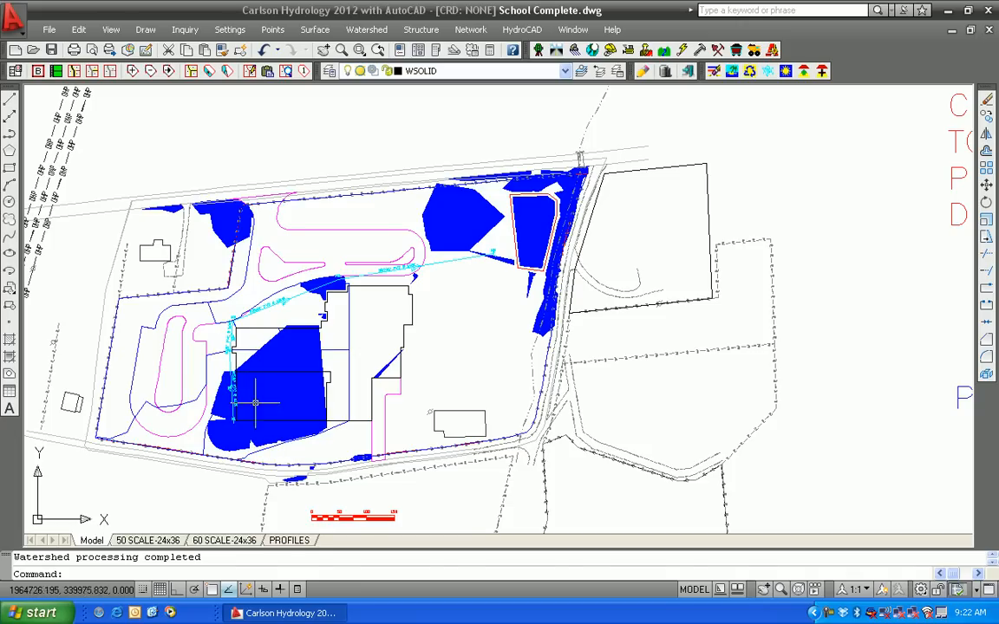
{"action": "scroll", "coordinate": [232, 429], "scroll_direction": "up", "scroll_amount": 8}
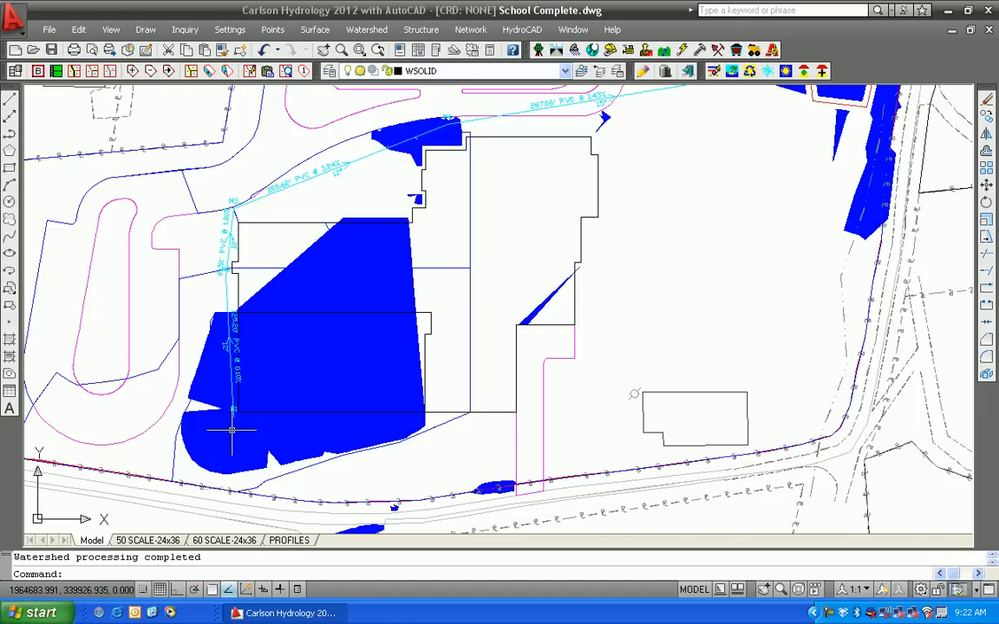
Run Calculate Stage-Storage on the Final topo.tin surface and pick the red detention pond perimeter polyline
{"action": "scroll", "coordinate": [234, 411], "scroll_direction": "down", "scroll_amount": 3}
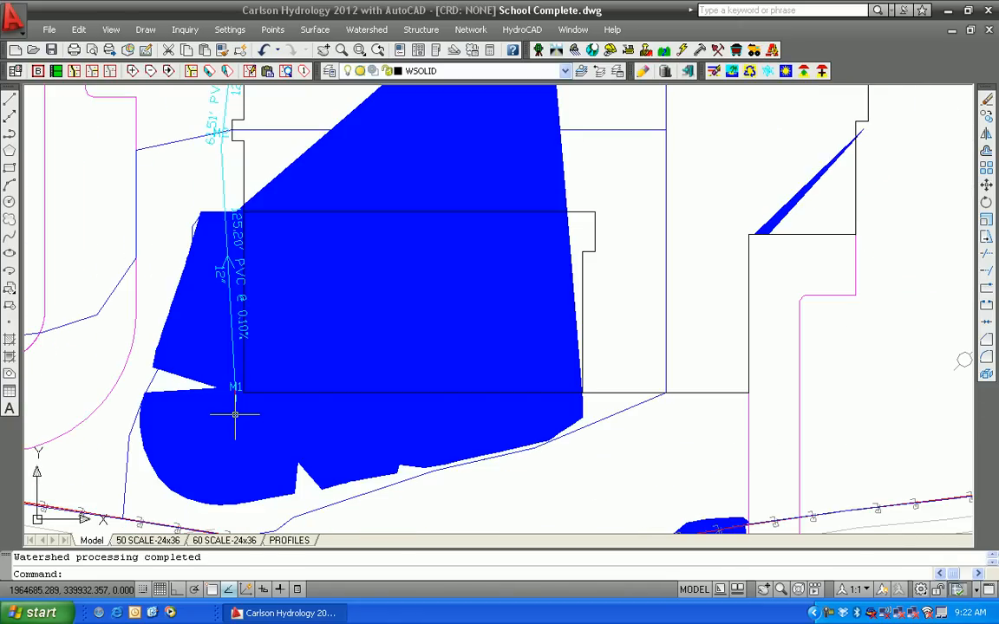
{"action": "scroll", "coordinate": [234, 416], "scroll_direction": "down", "scroll_amount": 5}
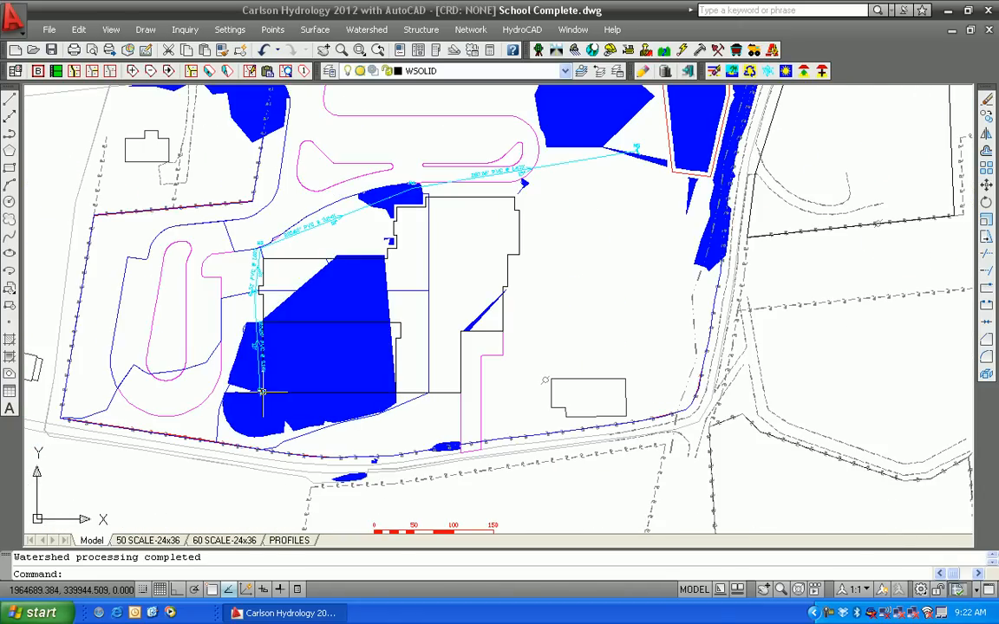
{"action": "middle_click_drag", "start_coordinate": [500, 365], "coordinate": [416, 429]}
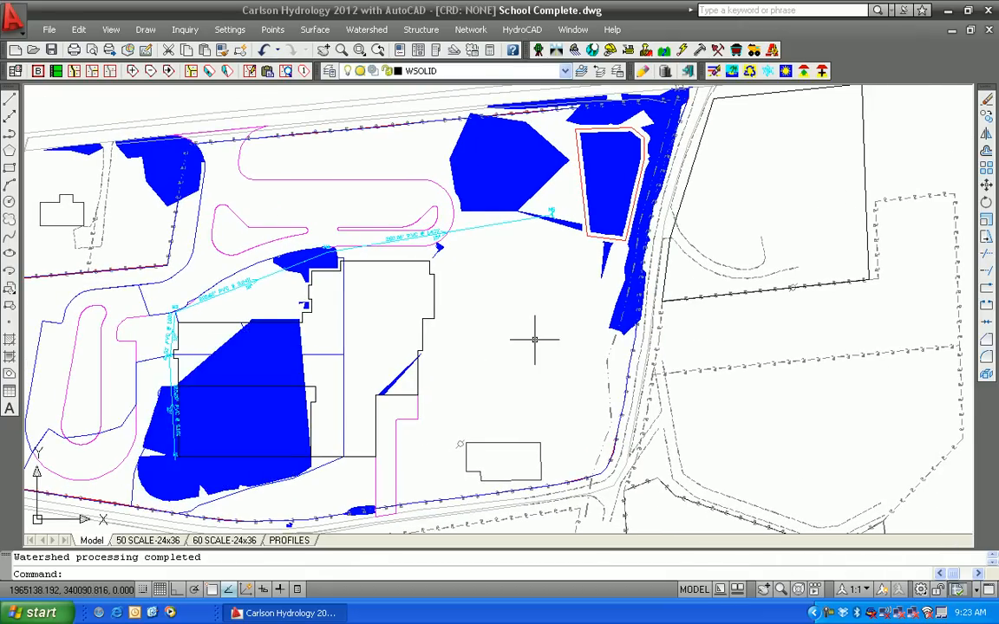
{"action": "middle_click_drag", "start_coordinate": [530, 319], "coordinate": [535, 410]}
{"action": "middle_click_drag", "start_coordinate": [522, 372], "coordinate": [455, 392]}
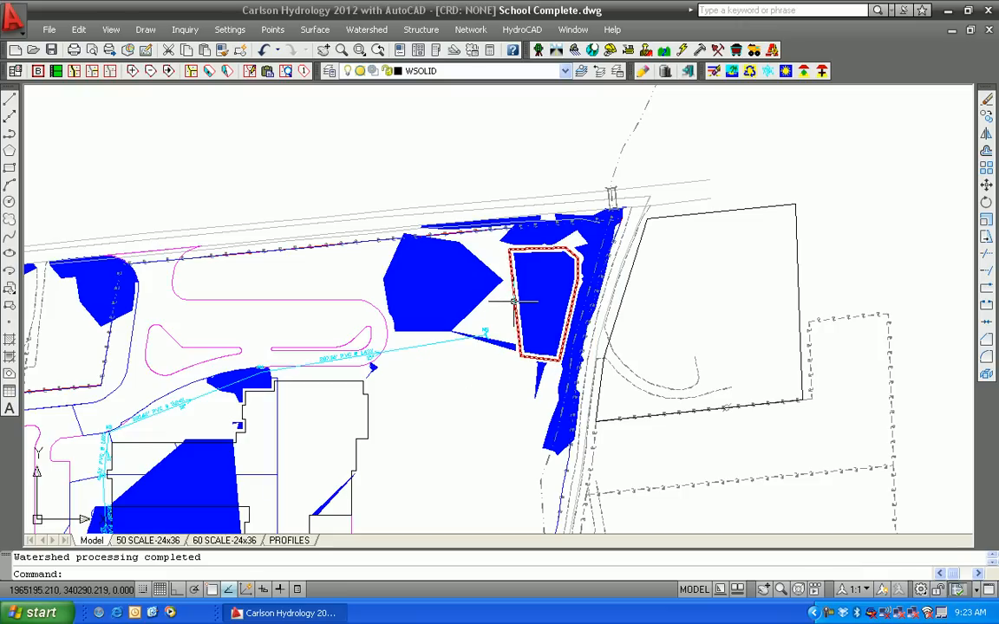
{"action": "mouse_move", "coordinate": [514, 300]}
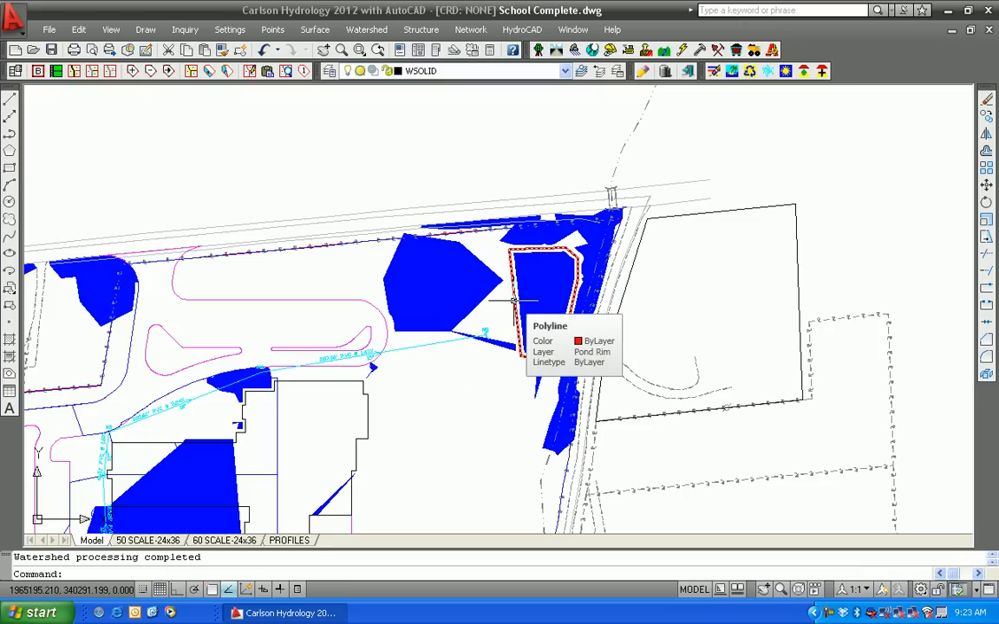
{"action": "left_click", "coordinate": [422, 31]}
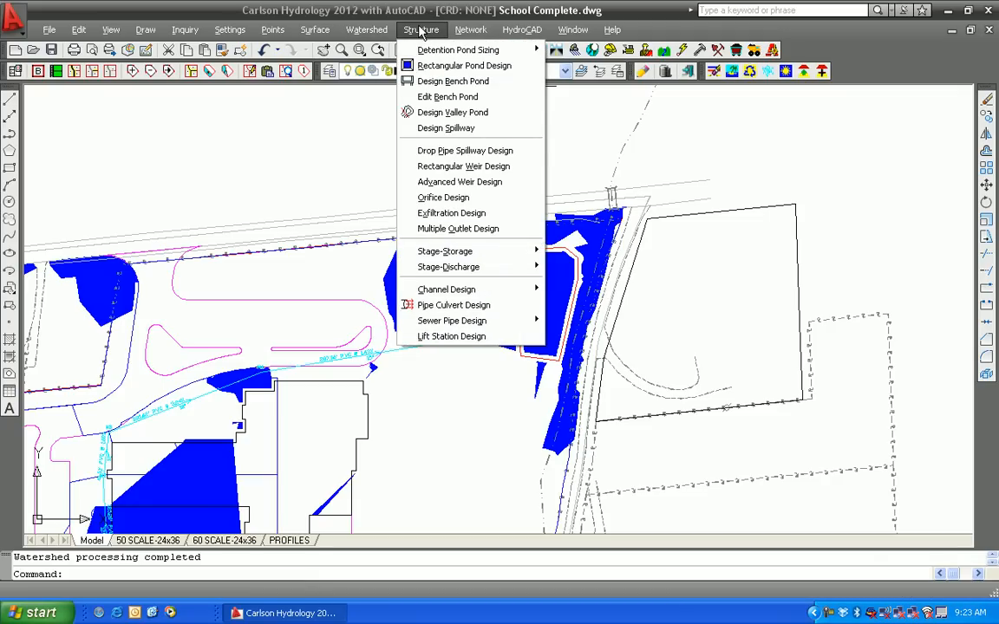
{"action": "mouse_move", "coordinate": [468, 253]}
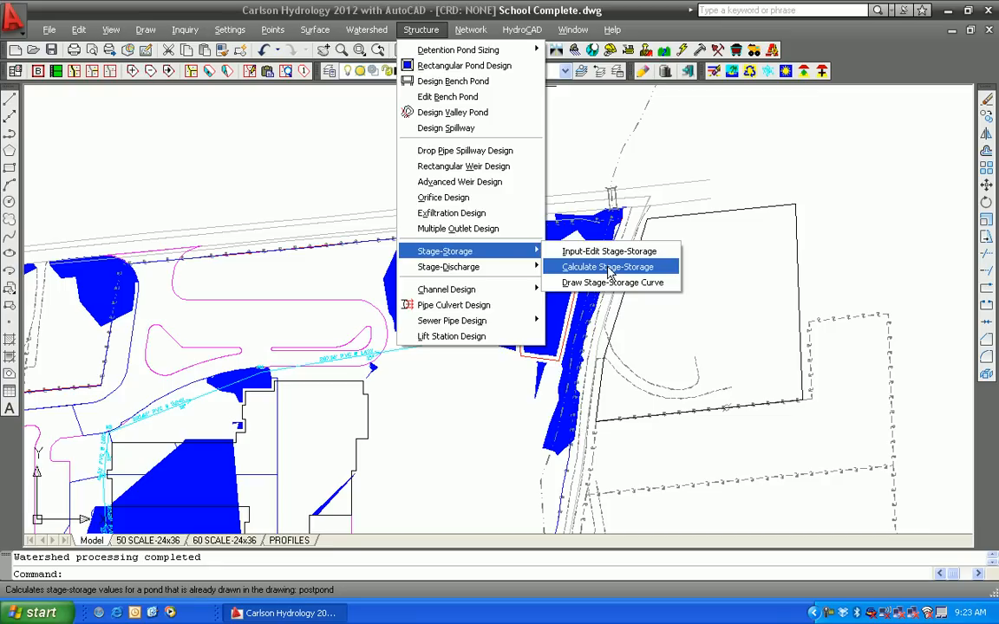
{"action": "left_click", "coordinate": [610, 272]}
{"action": "left_click", "coordinate": [211, 349]}
{"action": "left_click", "coordinate": [201, 464]}
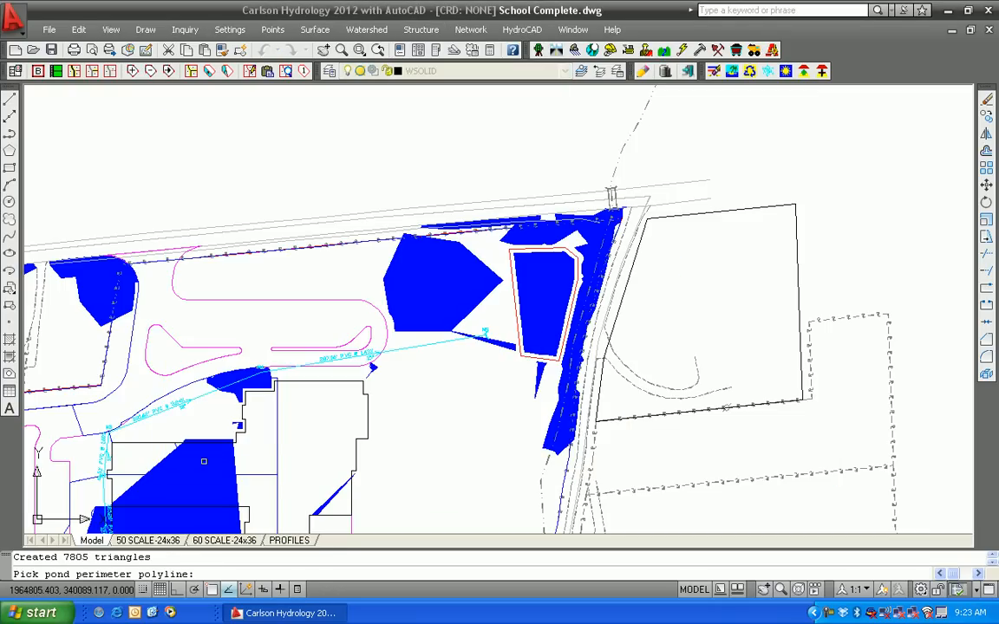
{"action": "left_click", "coordinate": [512, 287]}
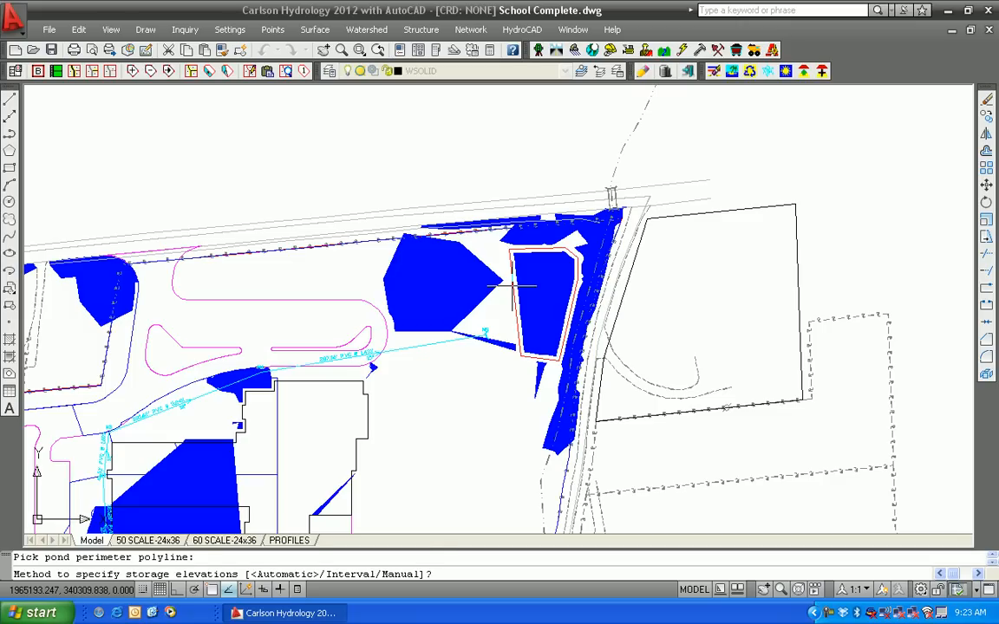
Accept automatic storage elevations, no sediment elevation and the default top of dam, and close the storage volume report
{"action": "key", "text": "Return"}
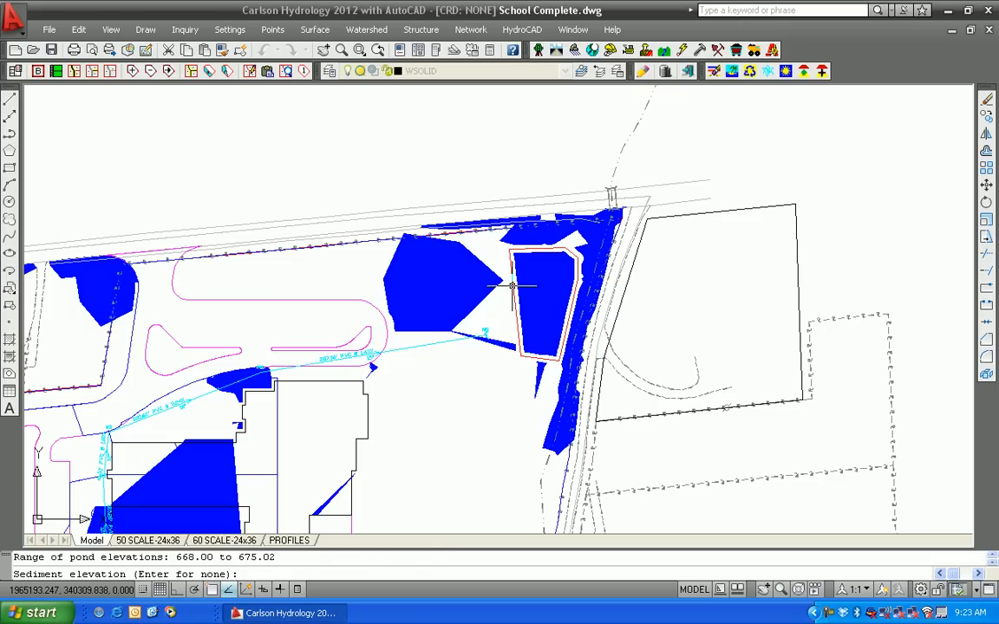
{"action": "key", "text": "Return"}
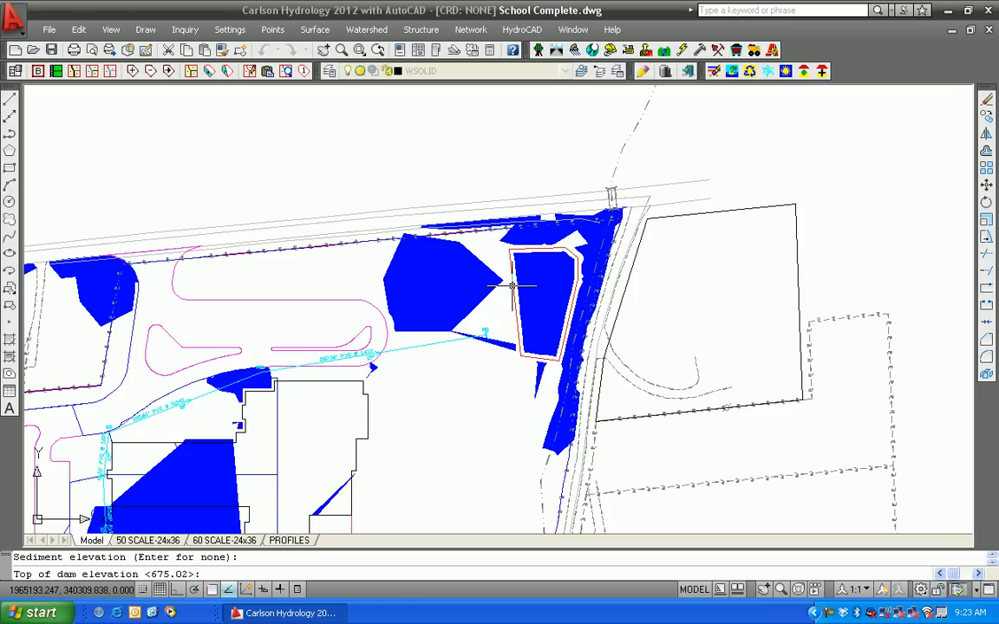
{"action": "key", "text": "Return"}
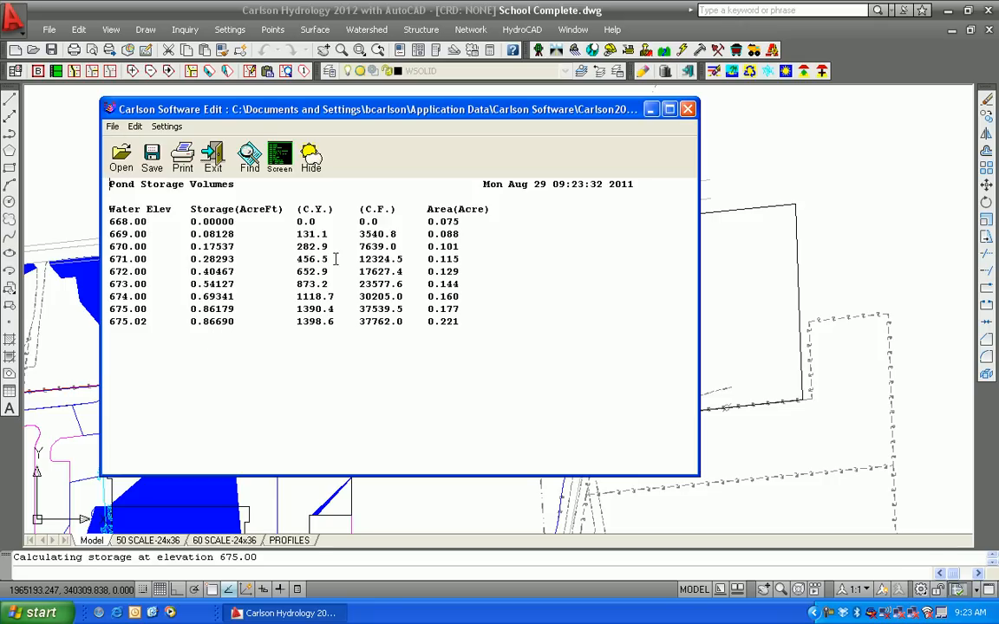
{"action": "left_click", "coordinate": [212, 167]}
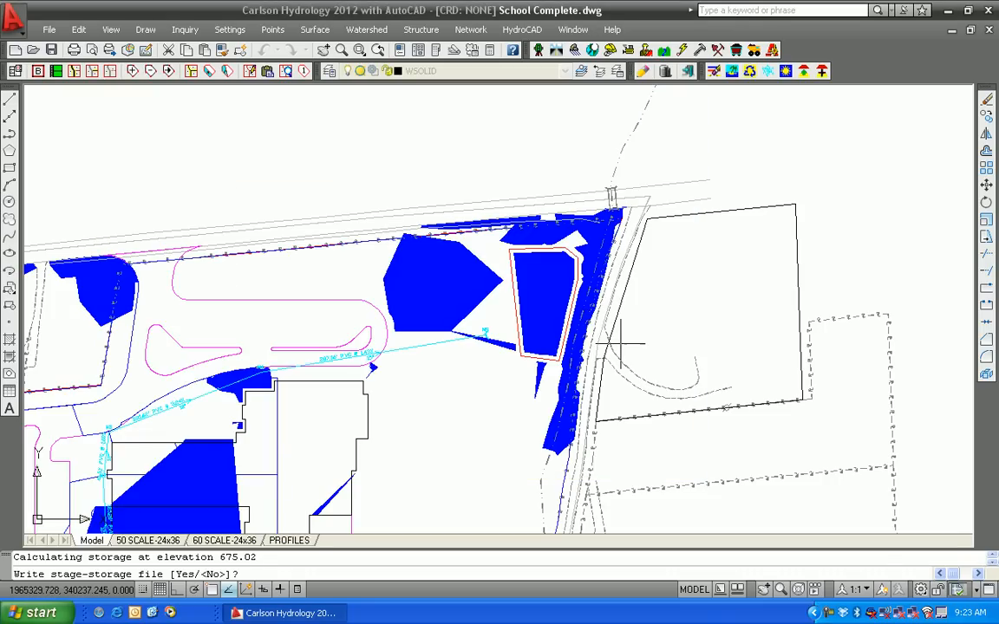
Write the stage-storage results to a file named detpond
{"action": "type", "text": "y"}
{"action": "key", "text": "Return"}
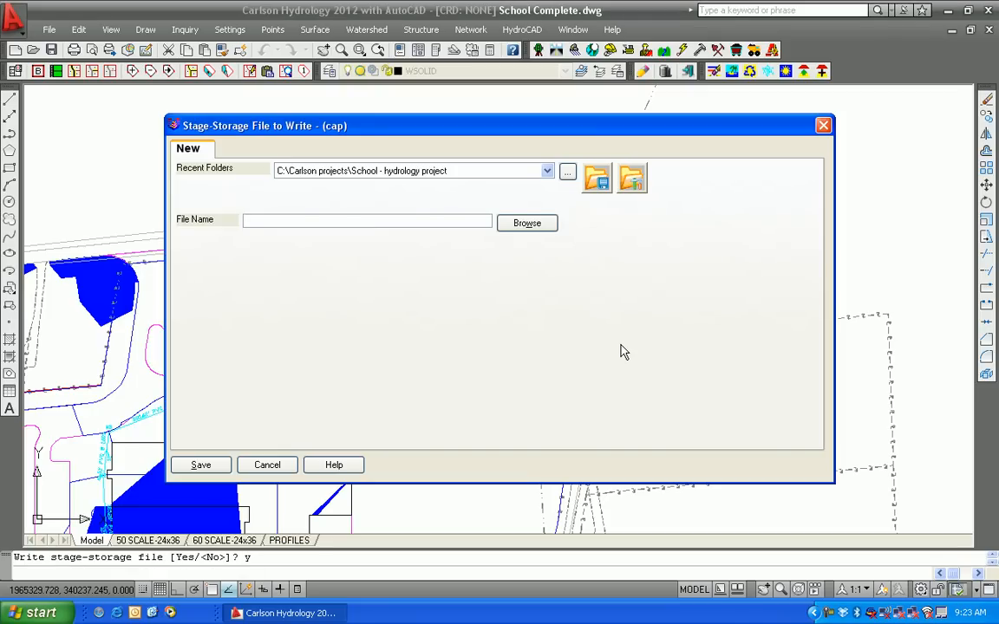
{"action": "type", "text": "detpond"}
{"action": "left_click", "coordinate": [193, 466]}
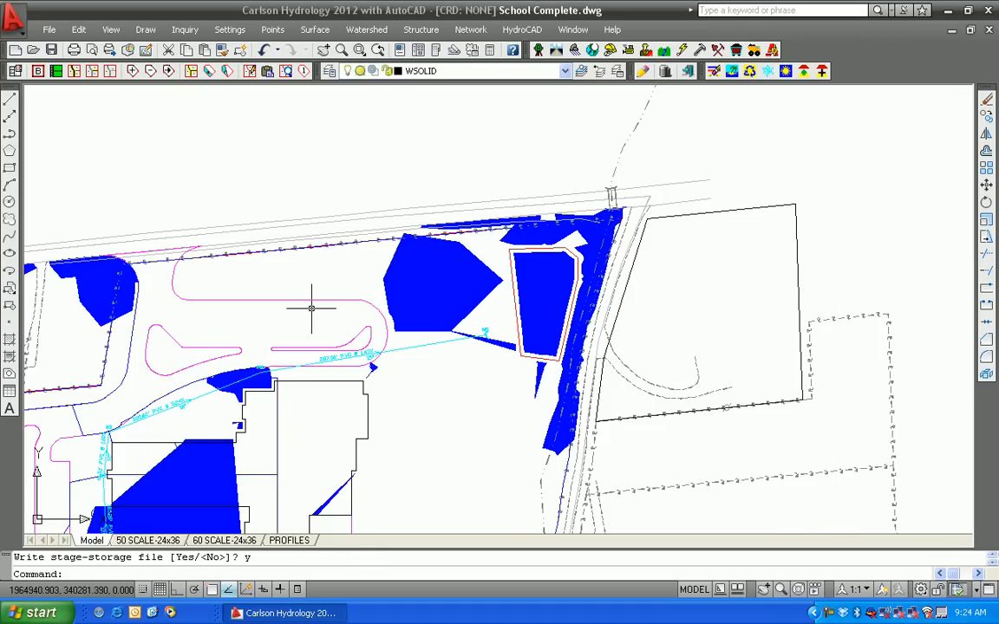
Open Draw Stage-Storage Curve and clear the permit application number and permit item number
{"action": "middle_click_drag", "start_coordinate": [312, 307], "coordinate": [283, 485]}
{"action": "middle_click_drag", "start_coordinate": [345, 329], "coordinate": [348, 401]}
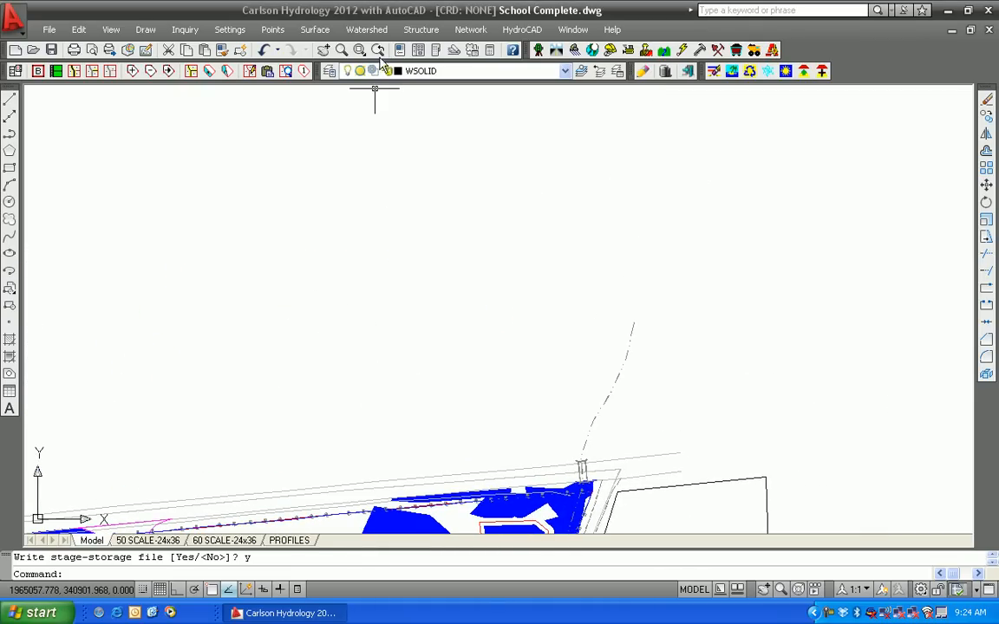
{"action": "left_click", "coordinate": [419, 32]}
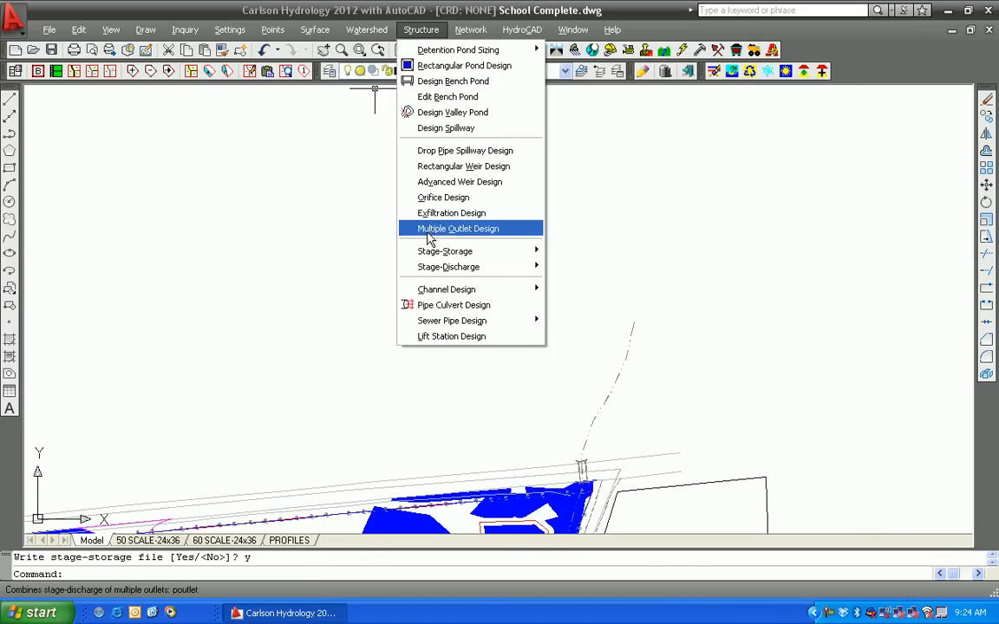
{"action": "mouse_move", "coordinate": [437, 253]}
{"action": "left_click", "coordinate": [606, 283]}
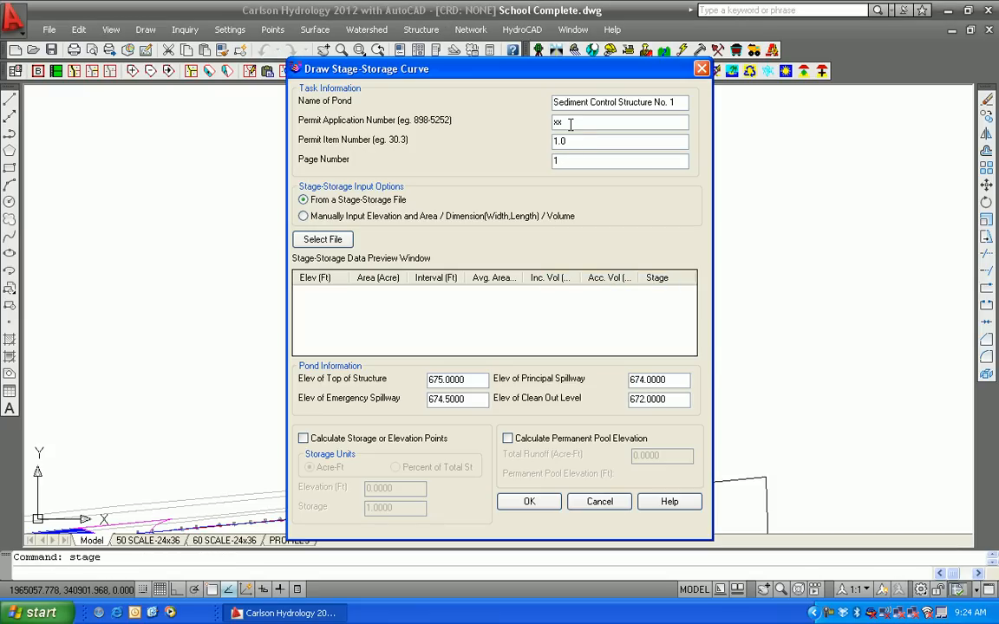
{"action": "double_click", "coordinate": [571, 121]}
{"action": "key", "text": "Delete"}
{"action": "double_click", "coordinate": [571, 142]}
{"action": "key", "text": "Delete"}
Load detpond.cap as the stage-storage file and draw the stage-storage curve at a chosen position
{"action": "left_click", "coordinate": [331, 237]}
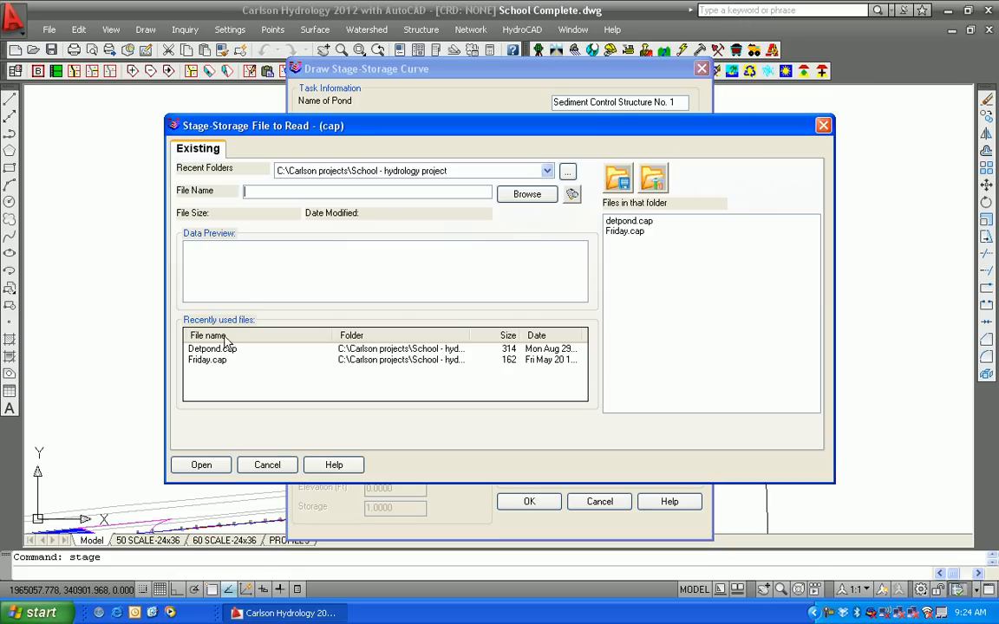
{"action": "left_click", "coordinate": [217, 350]}
{"action": "left_click", "coordinate": [200, 465]}
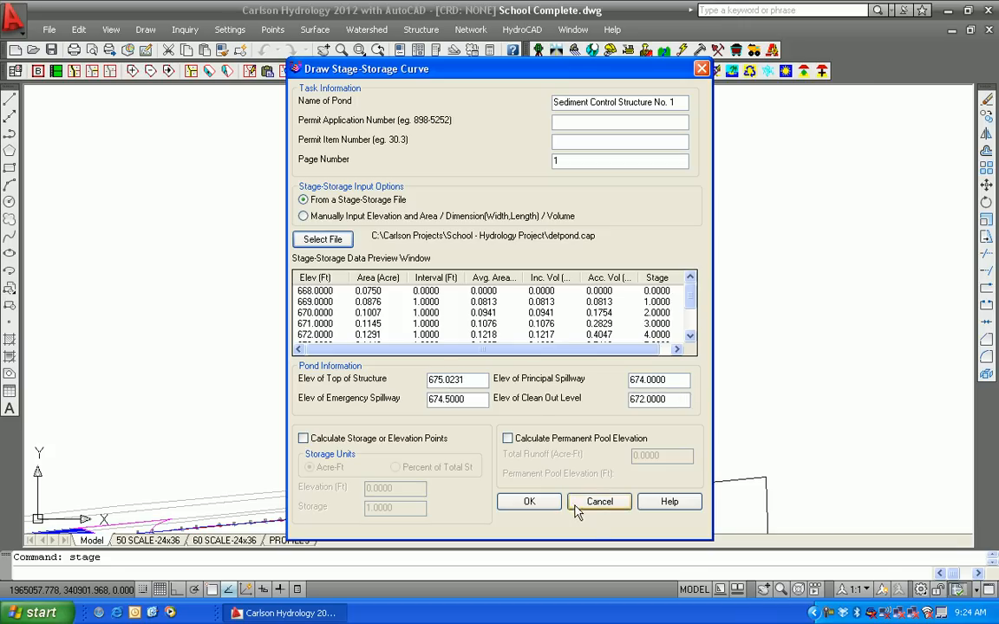
{"action": "left_click", "coordinate": [531, 504]}
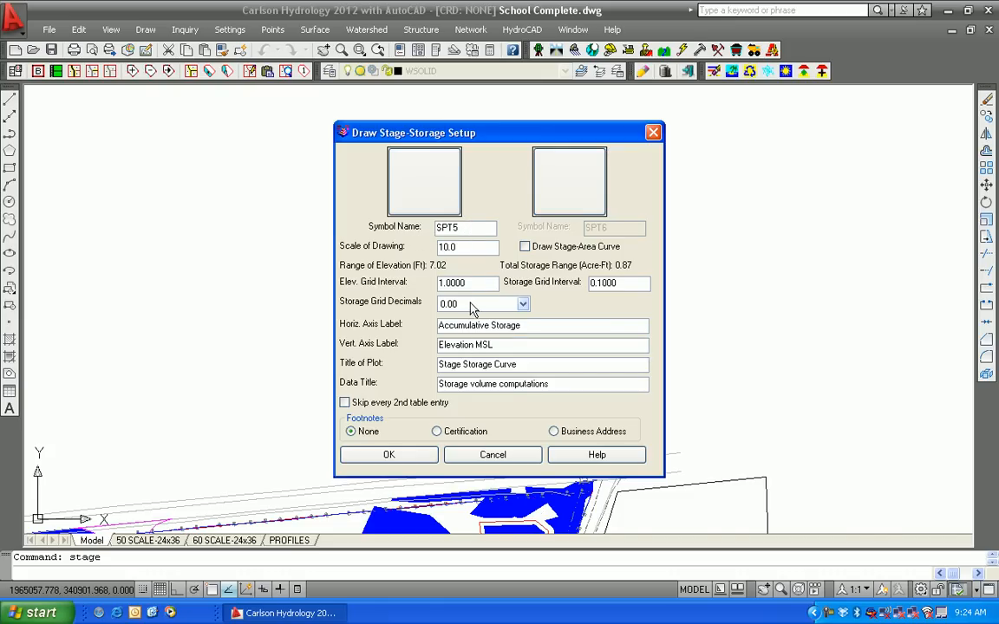
{"action": "left_click", "coordinate": [398, 460]}
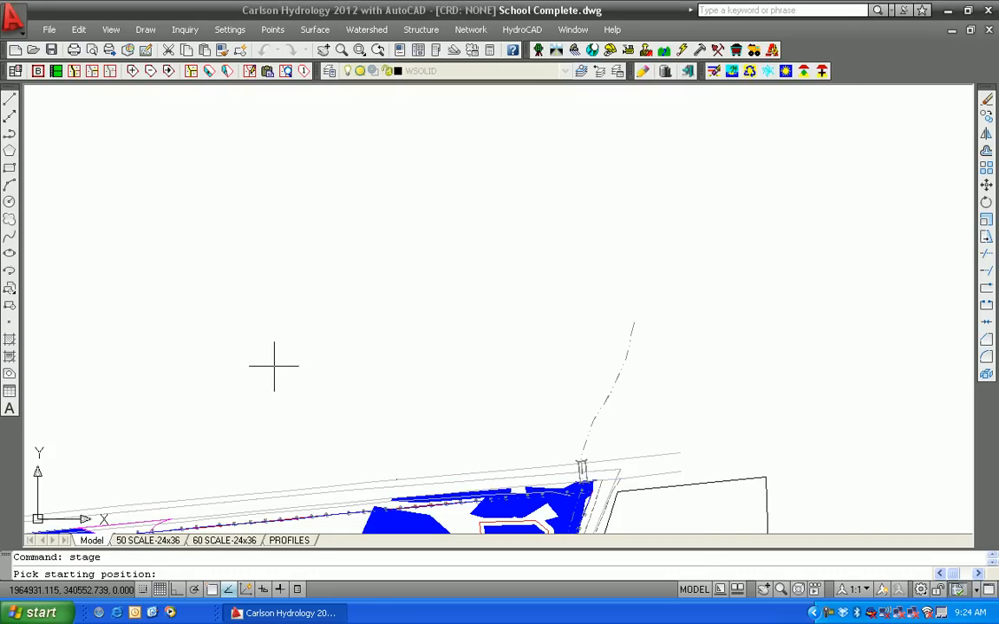
{"action": "left_click", "coordinate": [274, 367]}
Examine the drawn stage-storage curve and its storage volume computation table
{"action": "scroll", "coordinate": [295, 327], "scroll_direction": "up", "scroll_amount": 5}
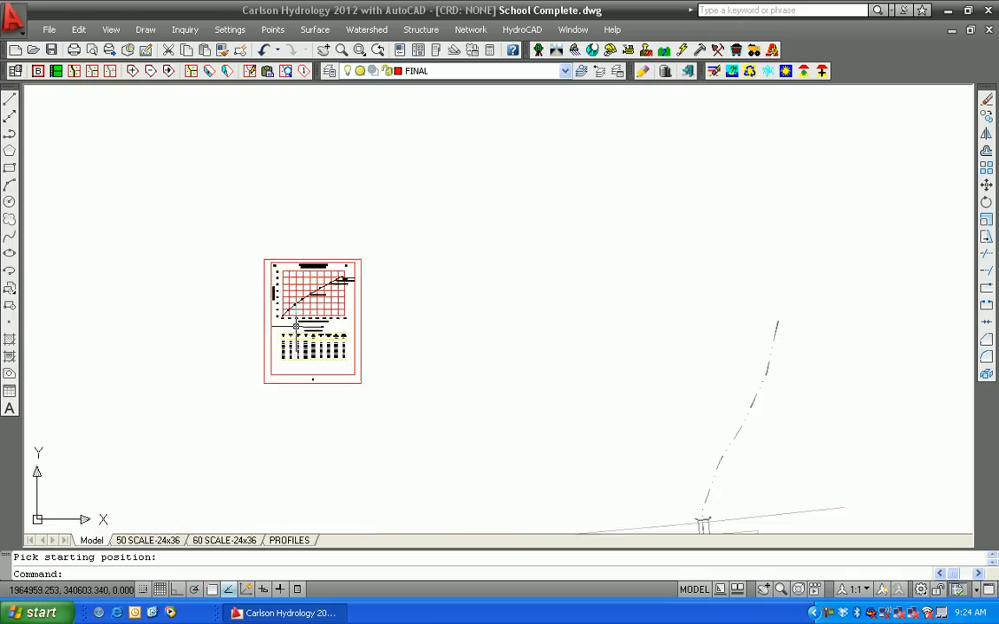
{"action": "scroll", "coordinate": [343, 363], "scroll_direction": "up", "scroll_amount": 5}
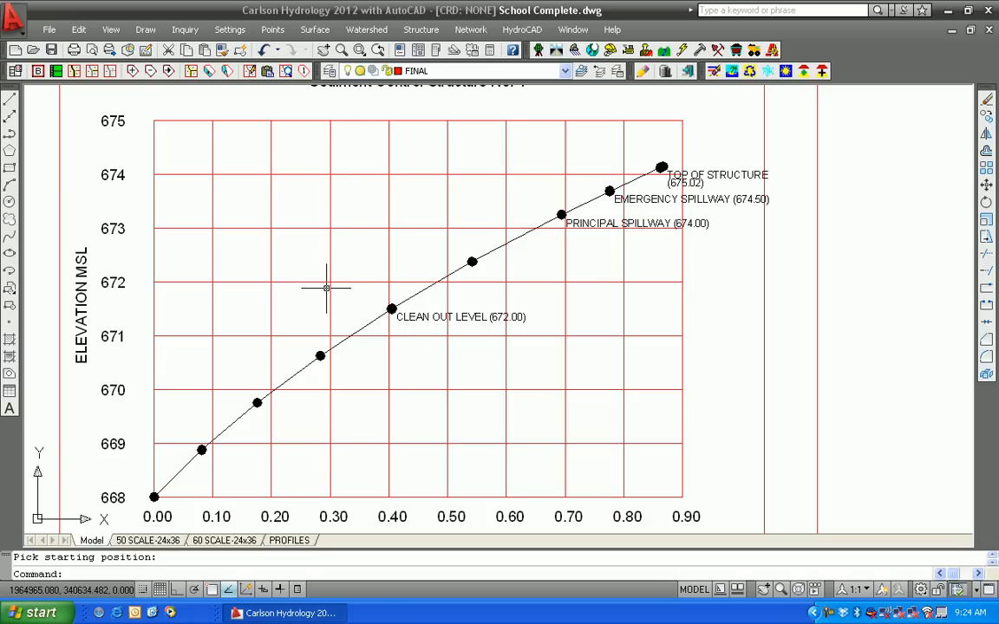
{"action": "scroll", "coordinate": [252, 308], "scroll_direction": "down", "scroll_amount": 2}
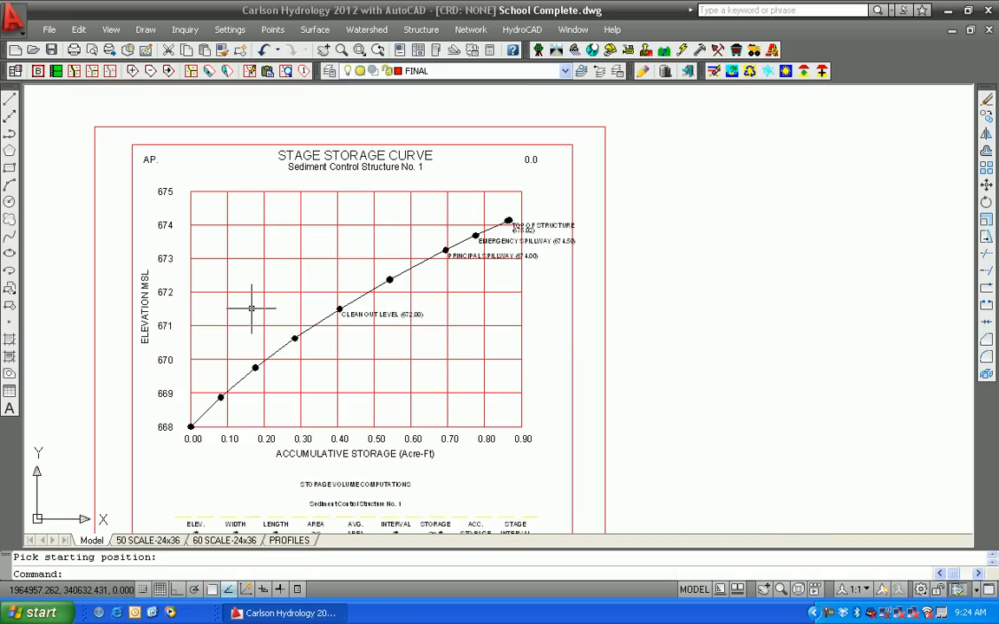
{"action": "mouse_move", "coordinate": [351, 359]}
{"action": "middle_mouse_down"}
{"action": "mouse_move", "coordinate": [350, 228]}
{"action": "mouse_move", "coordinate": [363, 350]}
{"action": "mouse_move", "coordinate": [369, 268]}
{"action": "mouse_move", "coordinate": [361, 309]}
{"action": "mouse_move", "coordinate": [373, 452]}
{"action": "mouse_move", "coordinate": [362, 256]}
{"action": "middle_mouse_up"}
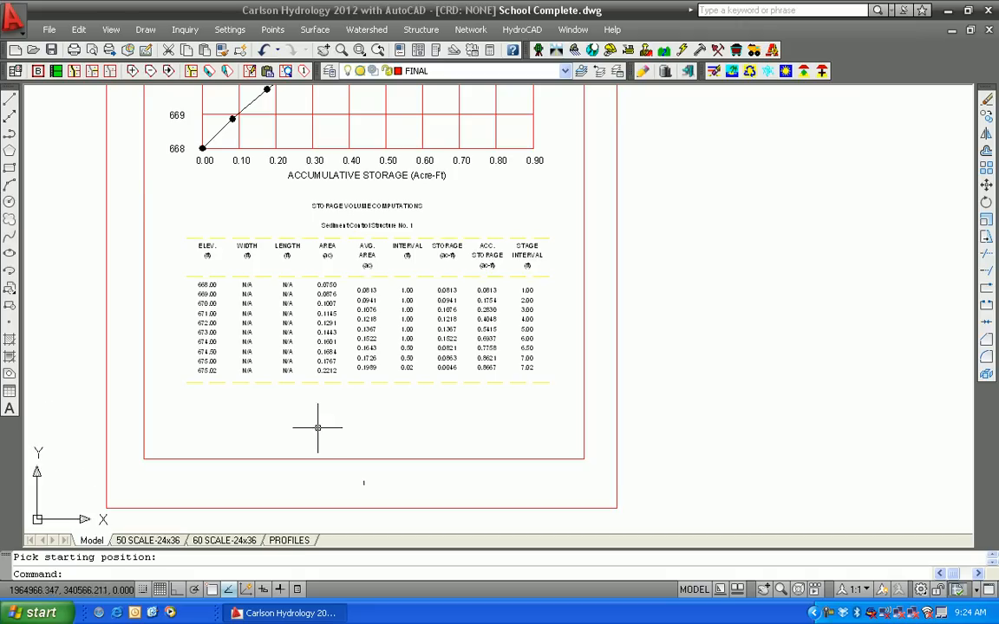
{"action": "scroll", "coordinate": [354, 417], "scroll_direction": "down", "scroll_amount": 4}
{"action": "scroll", "coordinate": [371, 319], "scroll_direction": "down", "scroll_amount": 2}
{"action": "scroll", "coordinate": [371, 319], "scroll_direction": "down", "scroll_amount": 3}
{"action": "middle_click_drag", "start_coordinate": [370, 329], "coordinate": [359, 192]}
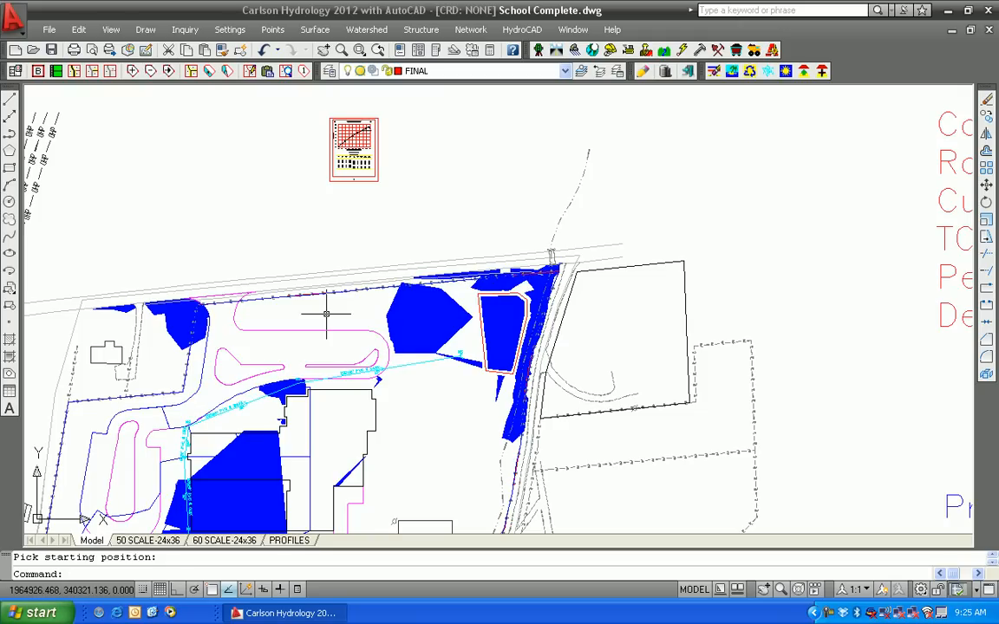
Draw a closed polyline around the pond area just west of the detention pond
{"action": "key", "text": "Return"}
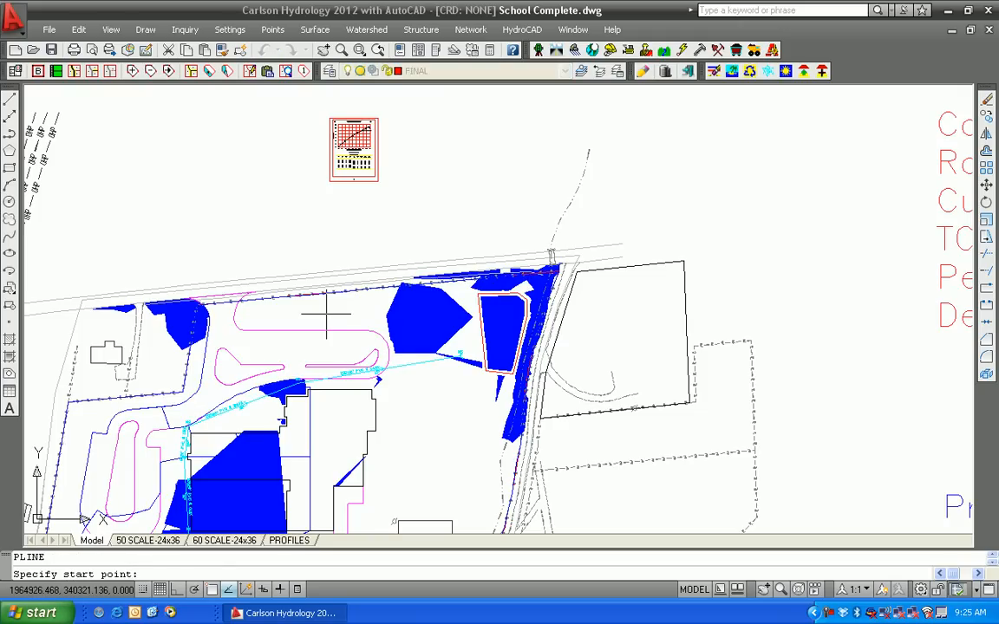
{"action": "left_click", "coordinate": [436, 355]}
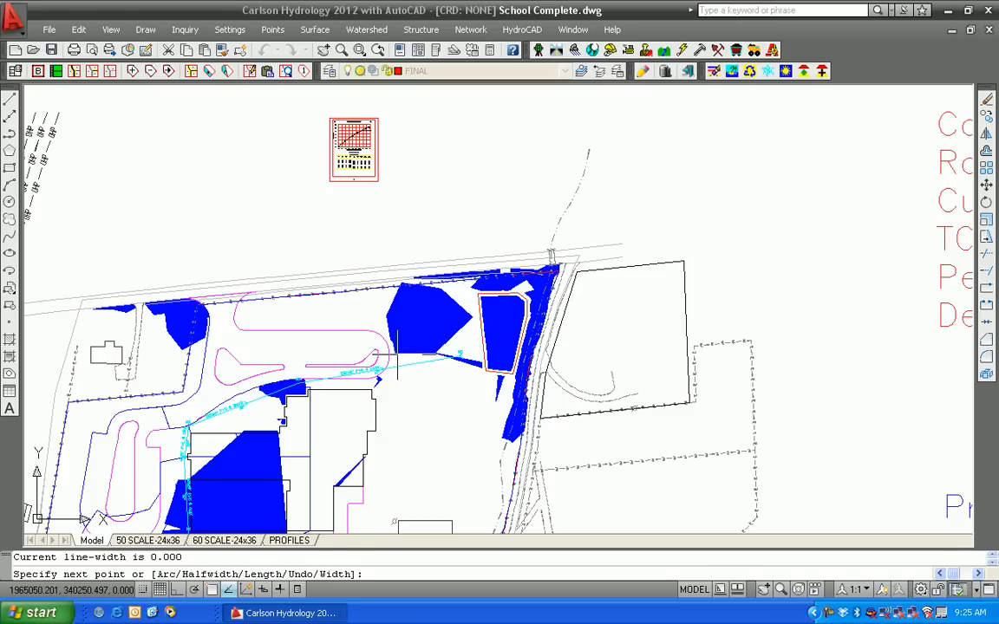
{"action": "left_click", "coordinate": [380, 319]}
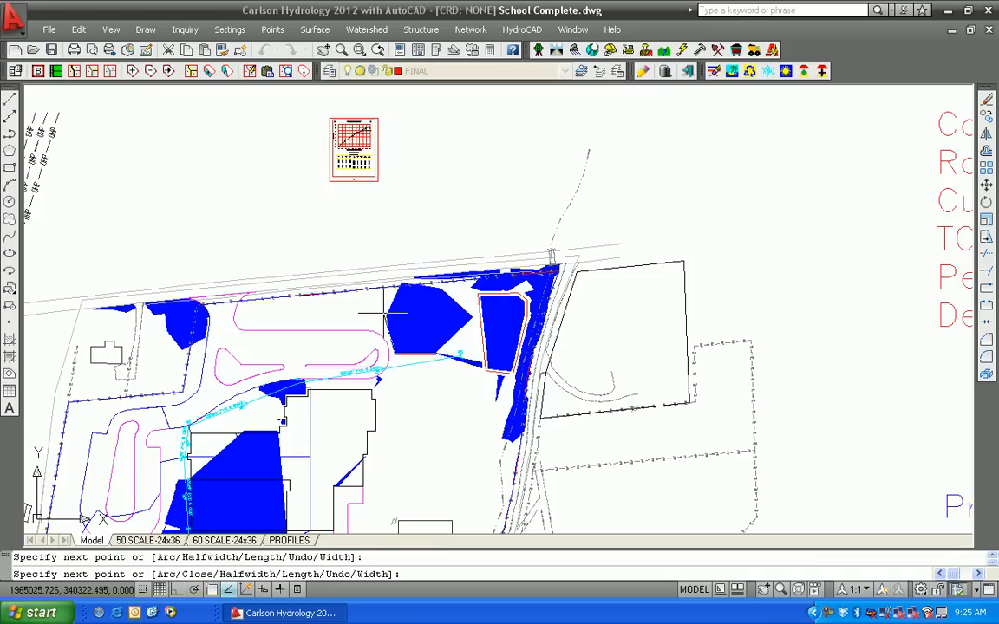
{"action": "left_click", "coordinate": [390, 291]}
{"action": "left_click", "coordinate": [398, 281]}
{"action": "left_click", "coordinate": [440, 286]}
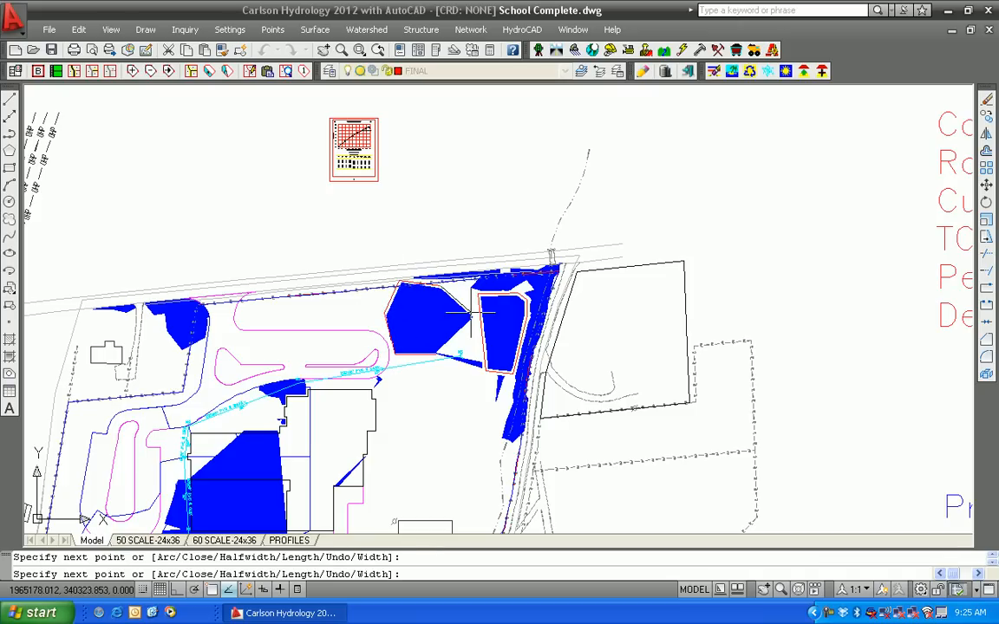
{"action": "type", "text": "c"}
{"action": "key", "text": "Return"}
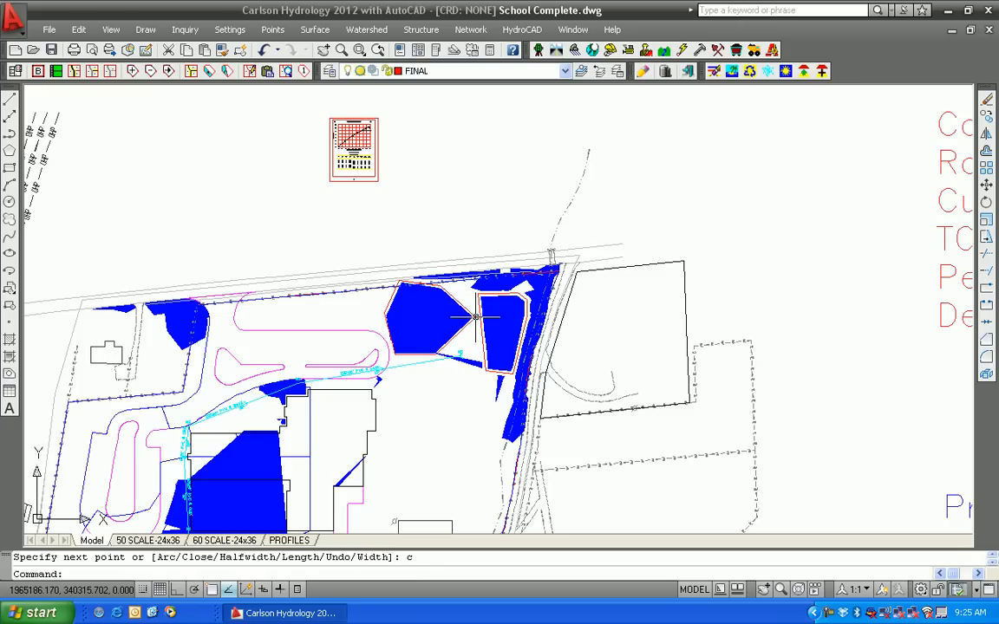
Start the stage-storage pond volume computation on the Final topo.tin surface and pick the new pond perimeter polyline
{"action": "left_click", "coordinate": [420, 29]}
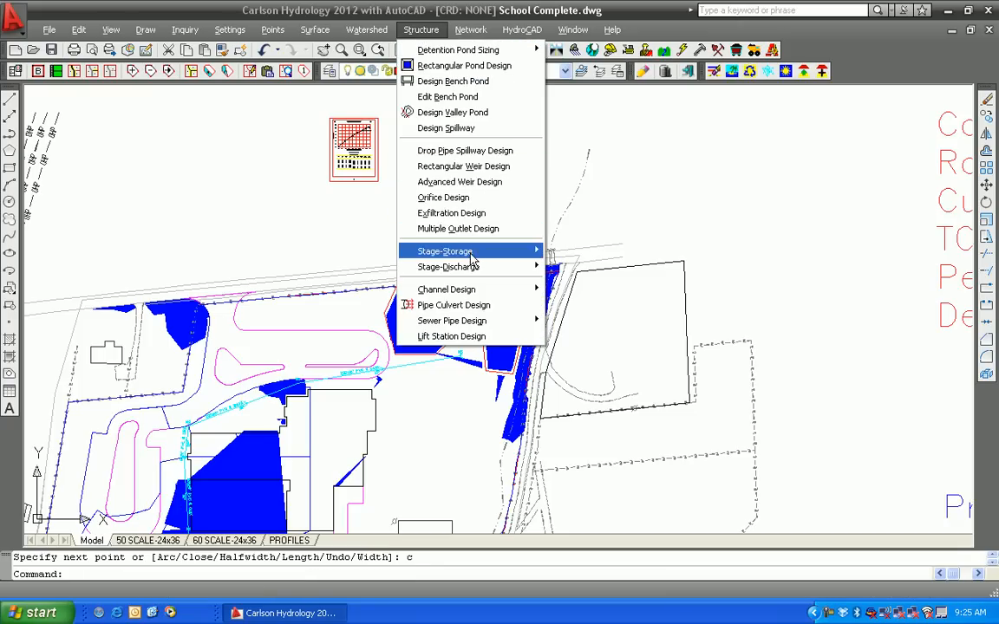
{"action": "mouse_move", "coordinate": [472, 254]}
{"action": "left_click", "coordinate": [576, 266]}
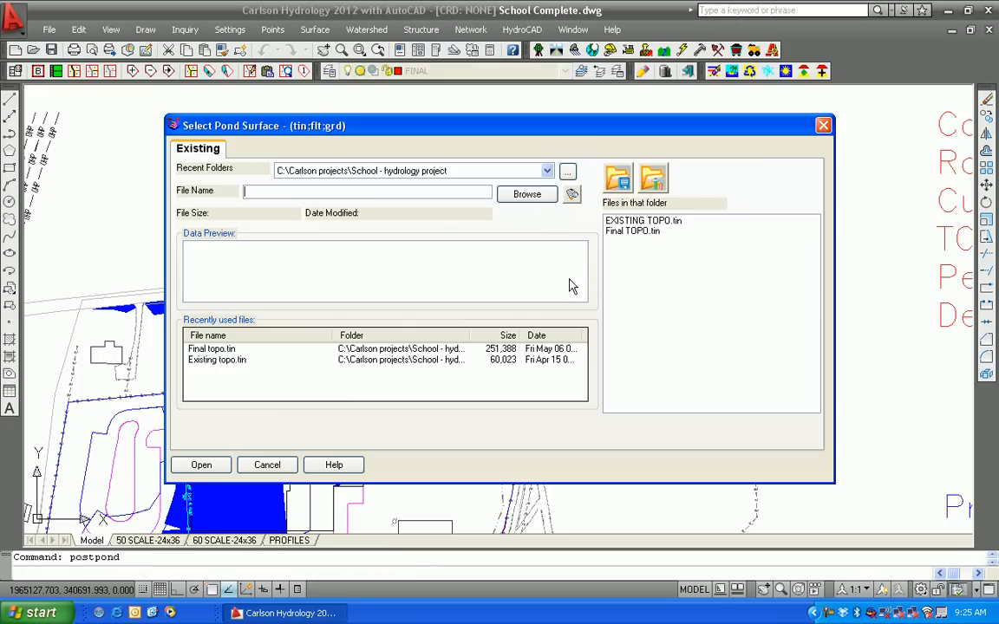
{"action": "left_click", "coordinate": [208, 349]}
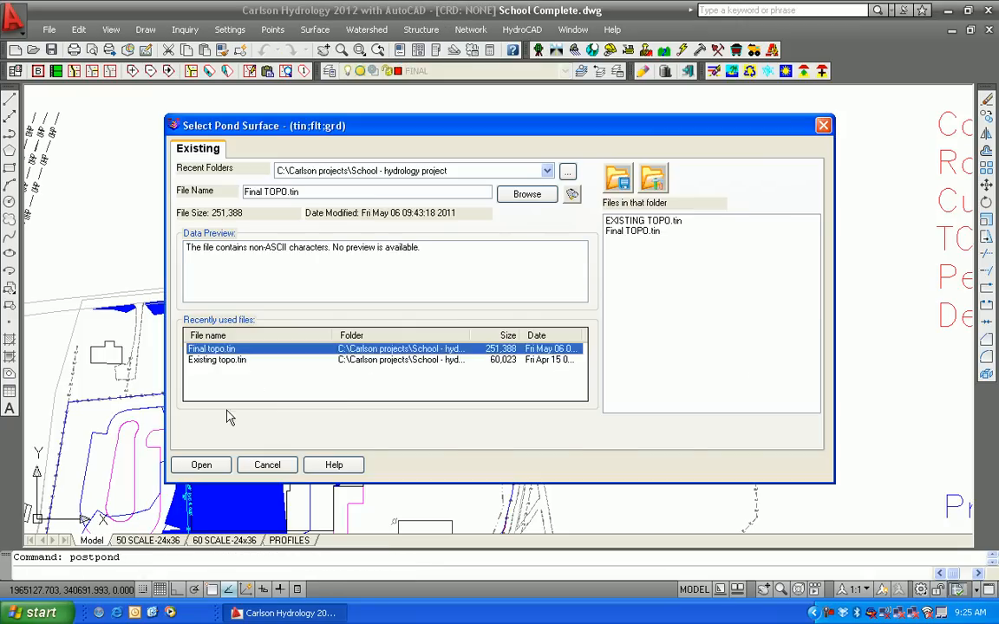
{"action": "left_click", "coordinate": [201, 465]}
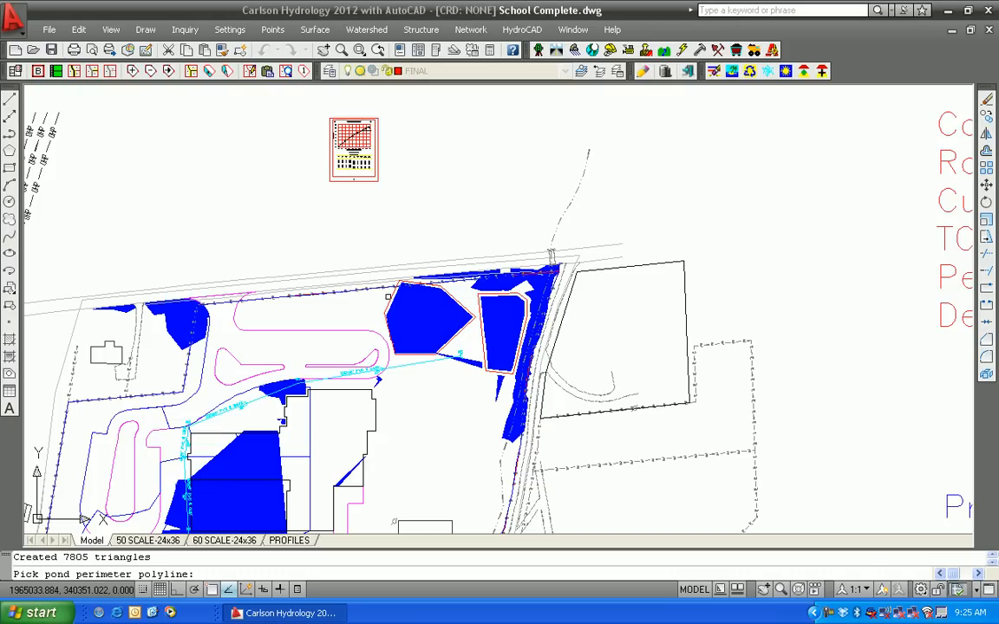
{"action": "left_click", "coordinate": [391, 301]}
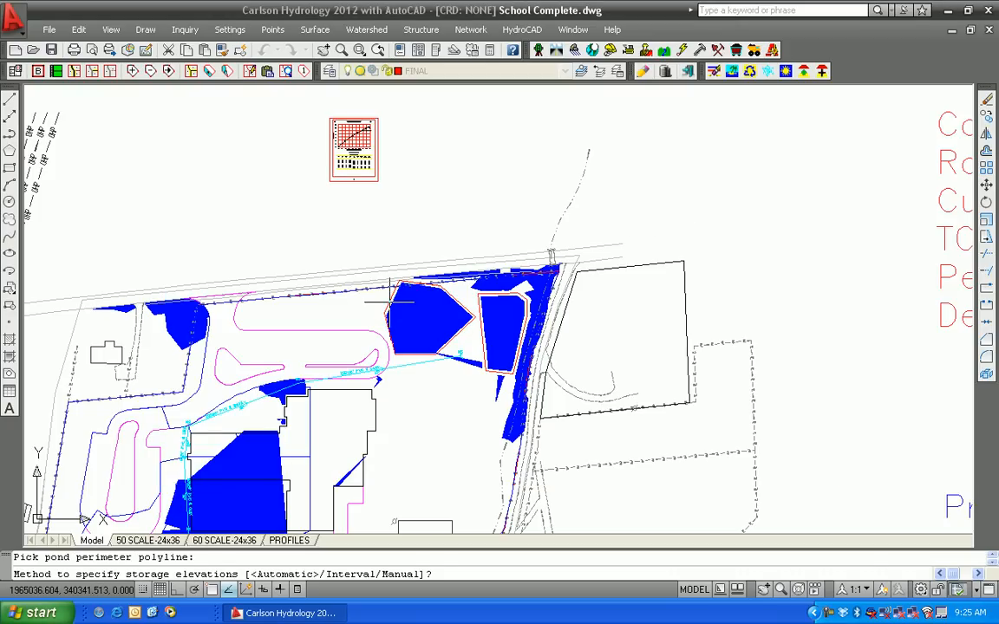
Compute storage by interval with no sediment elevation, from 675.00 to 678.31 at a 0.5 elevation interval
{"action": "type", "text": "i"}
{"action": "key", "text": "Return"}
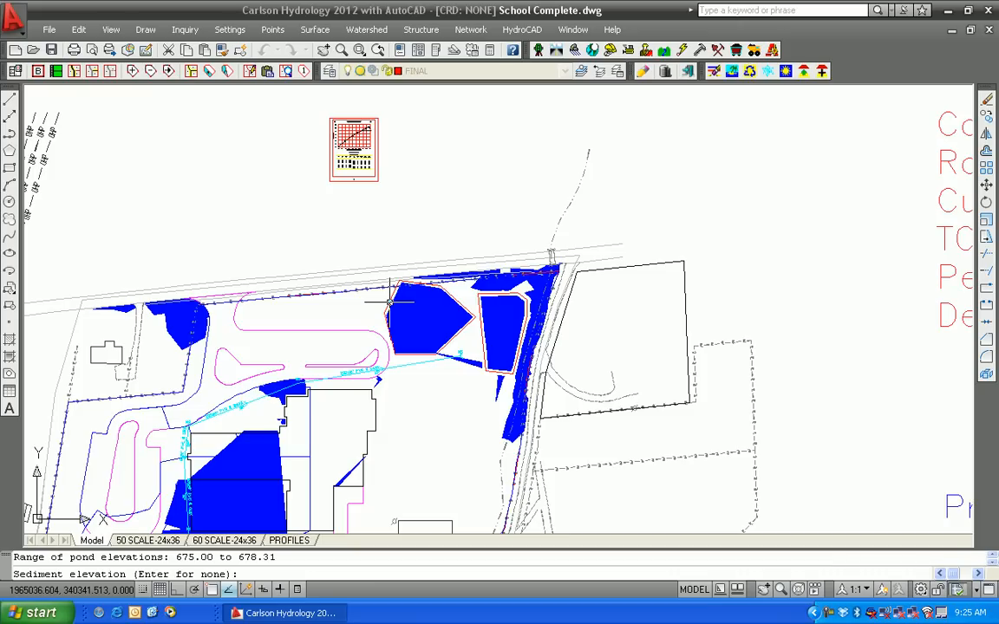
{"action": "key", "text": "Return"}
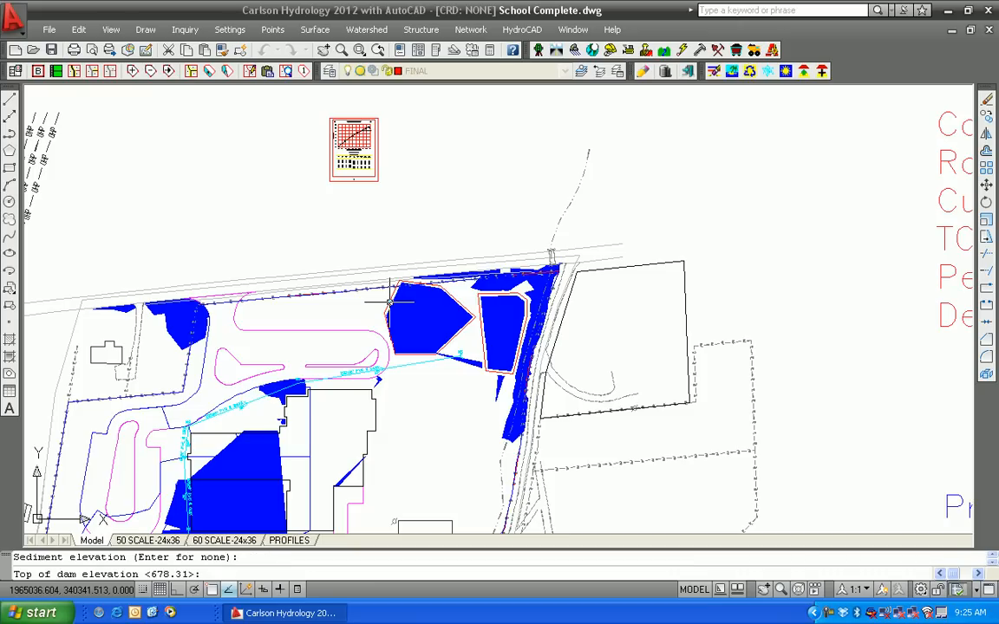
{"action": "key", "text": "Return"}
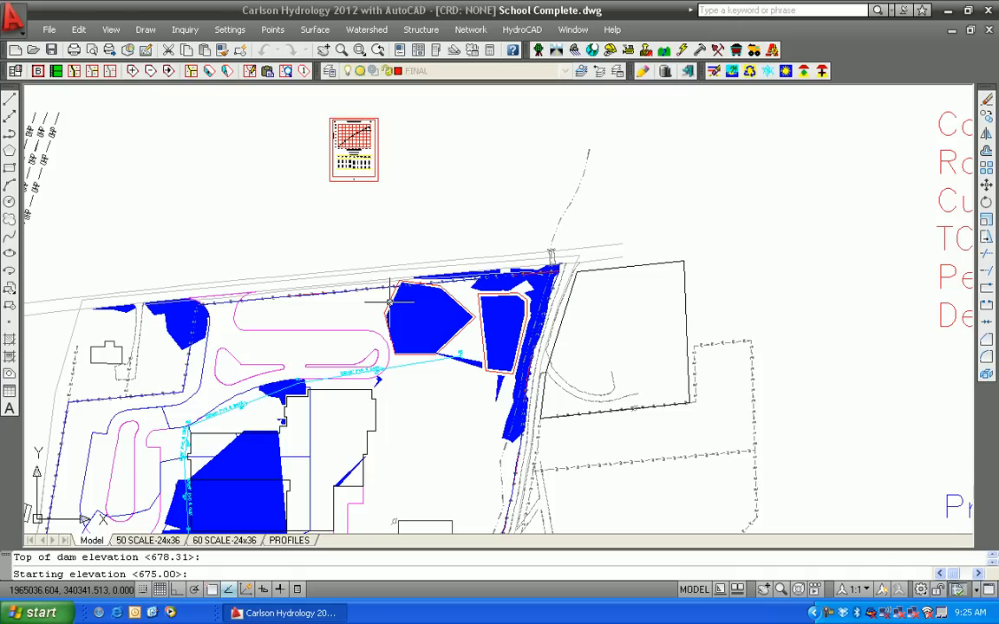
{"action": "key", "text": "Return"}
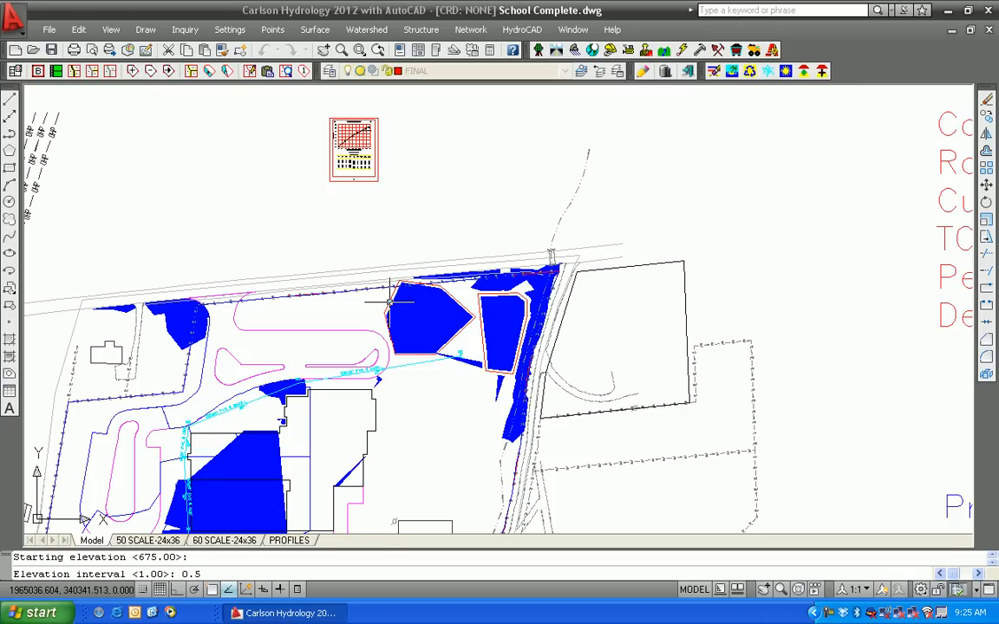
{"action": "key", "text": "Return"}
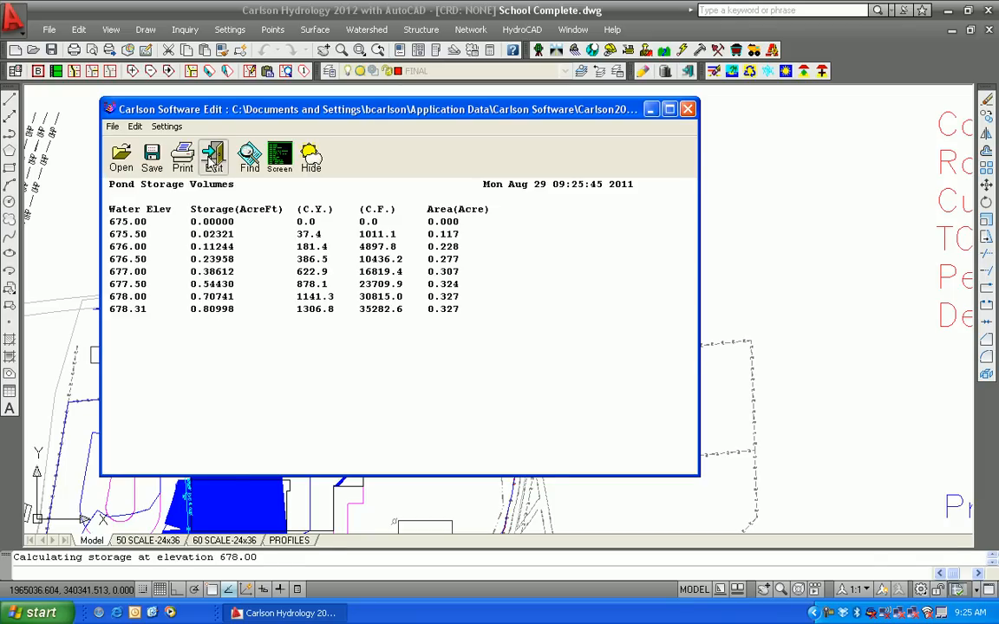
Close the pond storage volumes report and decline writing a stage-storage file
{"action": "left_click", "coordinate": [211, 157]}
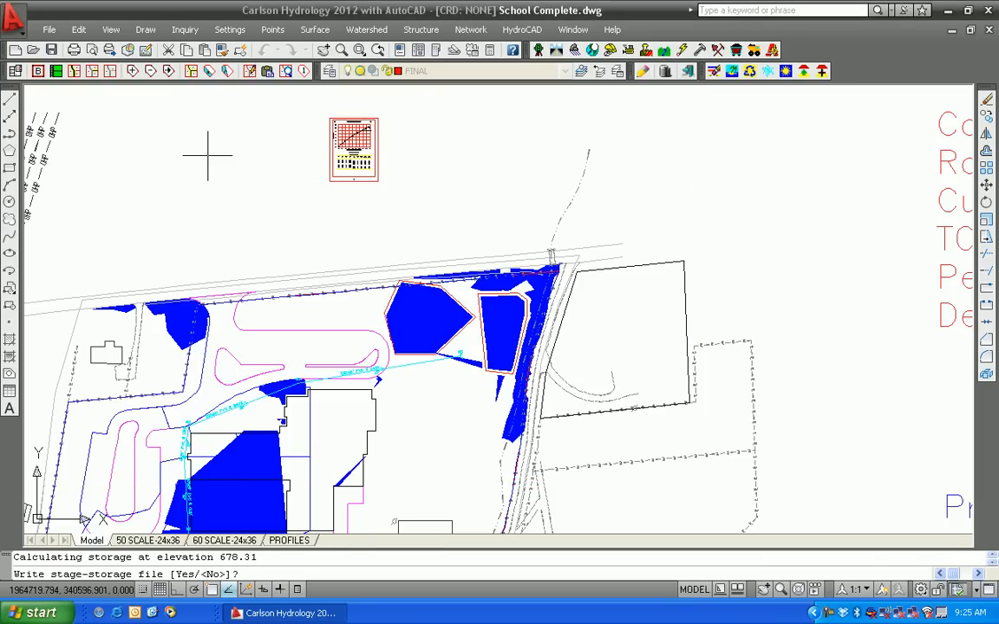
{"action": "type", "text": "n"}
{"action": "key", "text": "Return"}
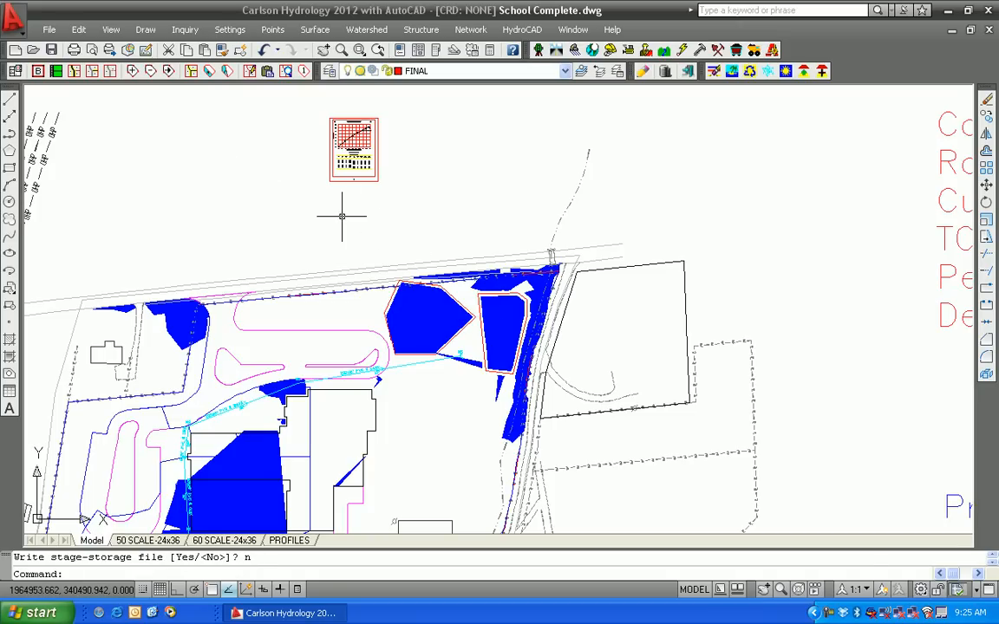
{"action": "mouse_move", "coordinate": [347, 186]}
{"action": "middle_mouse_down"}
{"action": "mouse_move", "coordinate": [345, 249]}
{"action": "mouse_move", "coordinate": [362, 226]}
{"action": "middle_mouse_up"}
{"action": "mouse_move", "coordinate": [423, 413]}
{"action": "middle_mouse_down"}
{"action": "mouse_move", "coordinate": [413, 328]}
{"action": "mouse_move", "coordinate": [412, 337]}
{"action": "middle_mouse_up"}
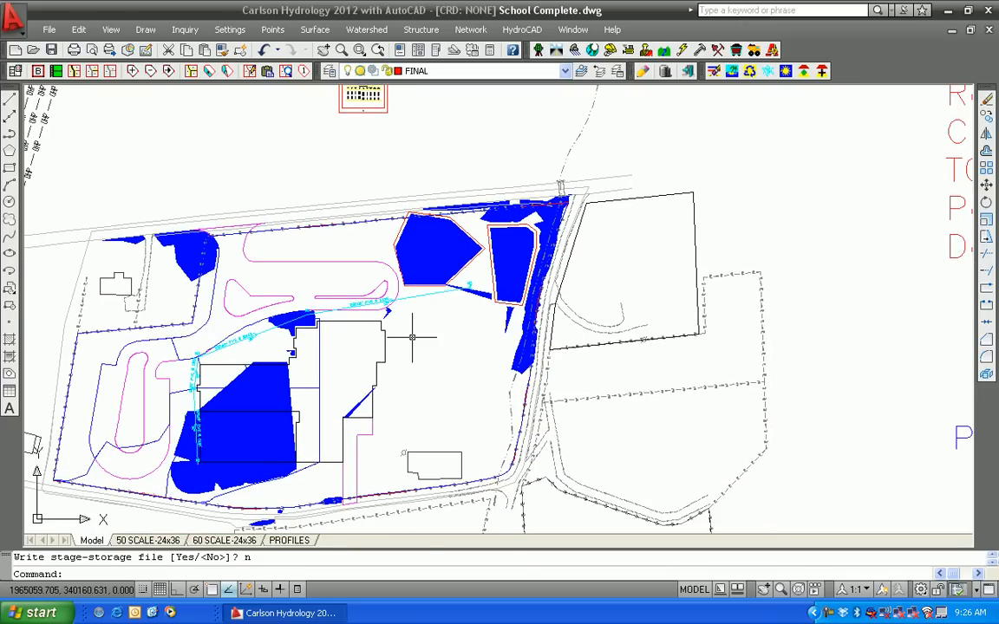
{"action": "middle_click_drag", "start_coordinate": [420, 267], "coordinate": [412, 336]}
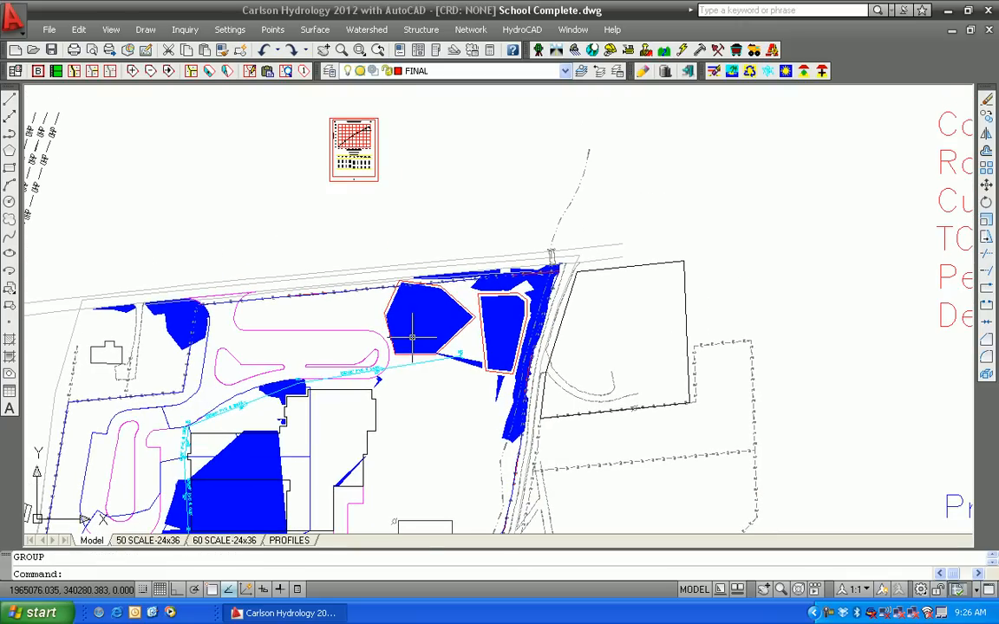
{"action": "scroll", "coordinate": [411, 338], "scroll_direction": "up", "scroll_amount": 2}
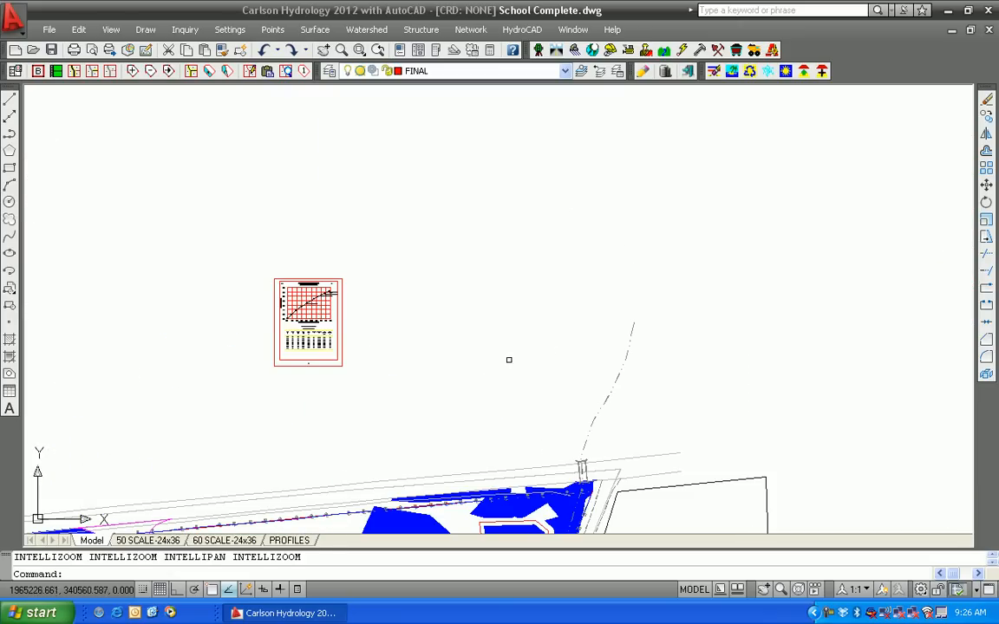
{"action": "scroll", "coordinate": [475, 278], "scroll_direction": "down", "scroll_amount": 4}
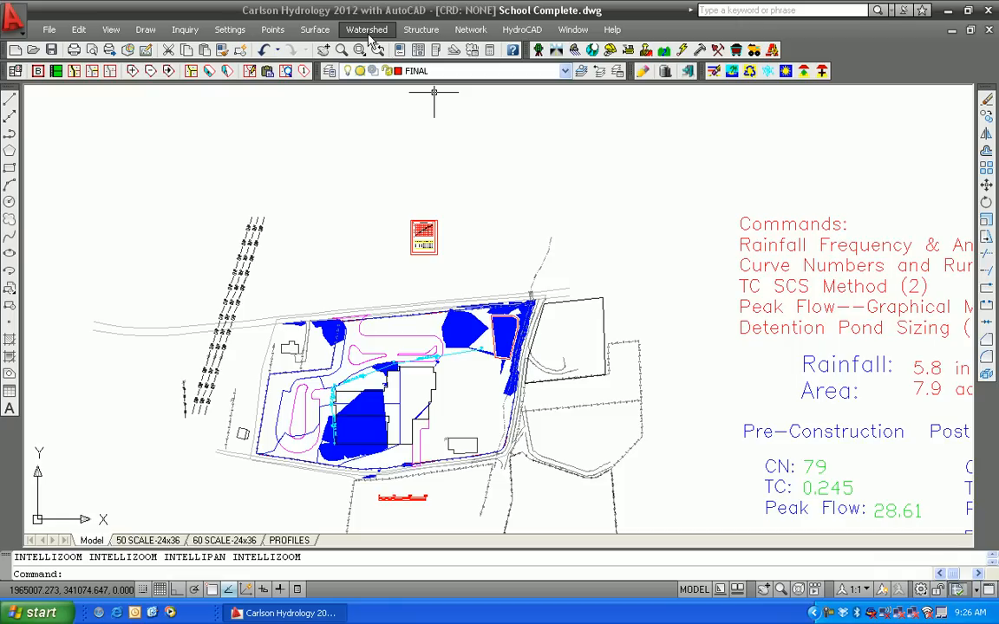
Switch to the Pond-Design.dwg drawing and zoom into the upper part of the watershed boundary
{"action": "left_click", "coordinate": [574, 33]}
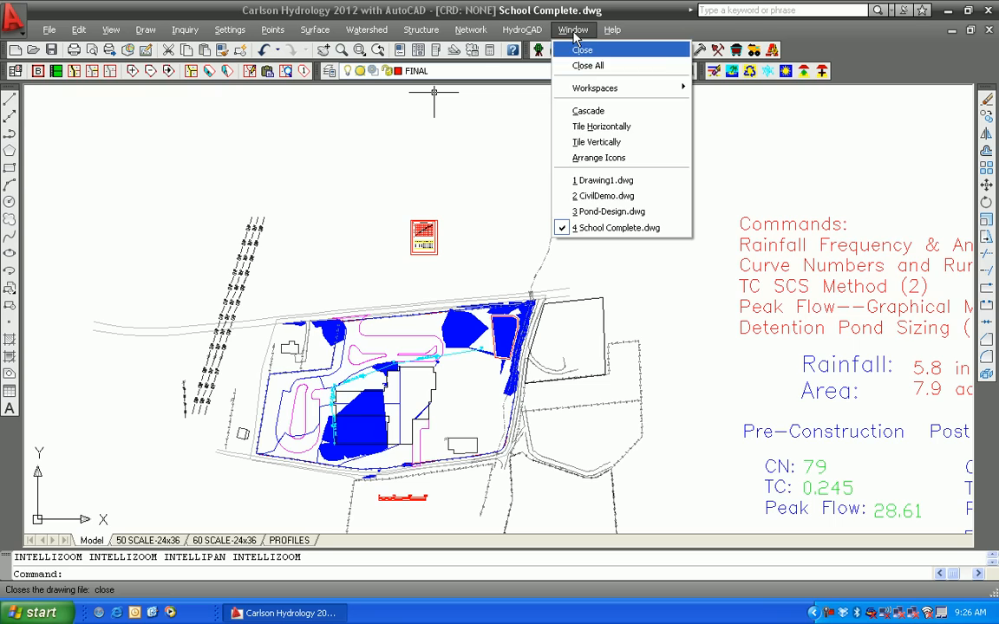
{"action": "left_click", "coordinate": [598, 216]}
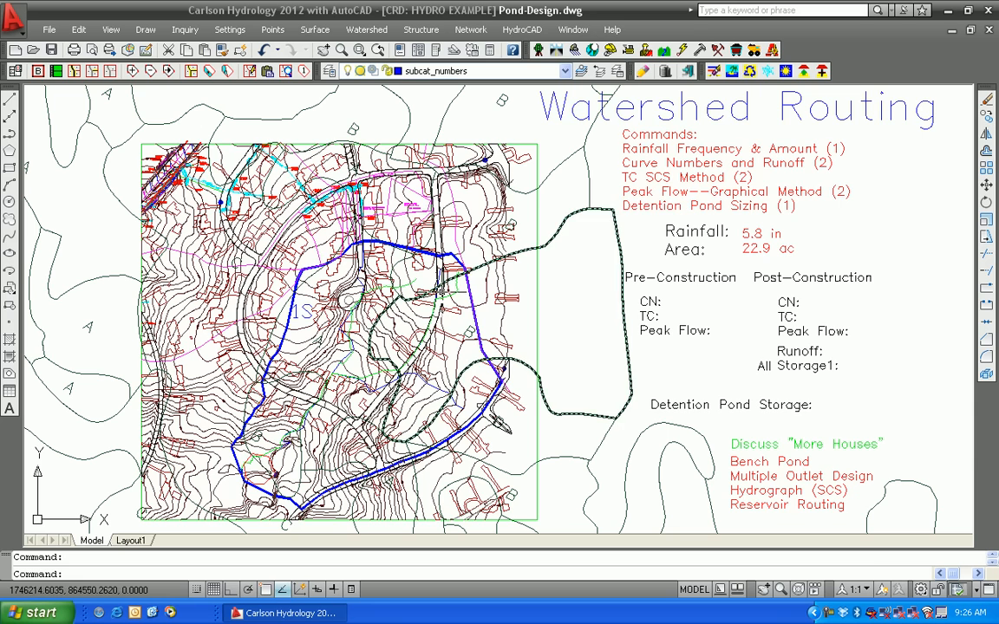
{"action": "scroll", "coordinate": [346, 273], "scroll_direction": "up", "scroll_amount": 8}
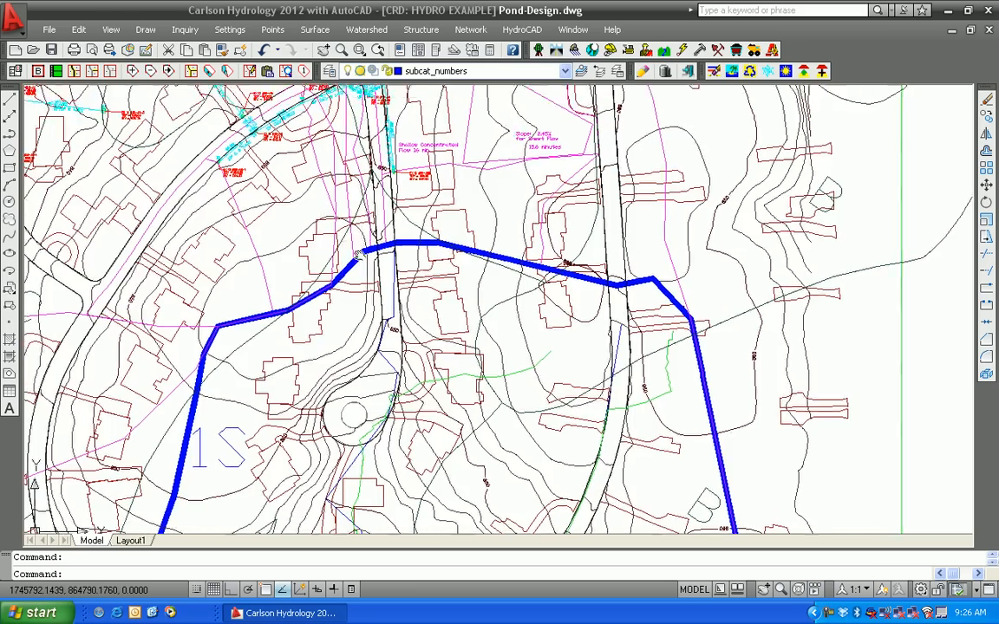
{"action": "mouse_move", "coordinate": [386, 257]}
{"action": "middle_mouse_down"}
{"action": "mouse_move", "coordinate": [371, 391]}
{"action": "mouse_move", "coordinate": [359, 219]}
{"action": "middle_mouse_up"}
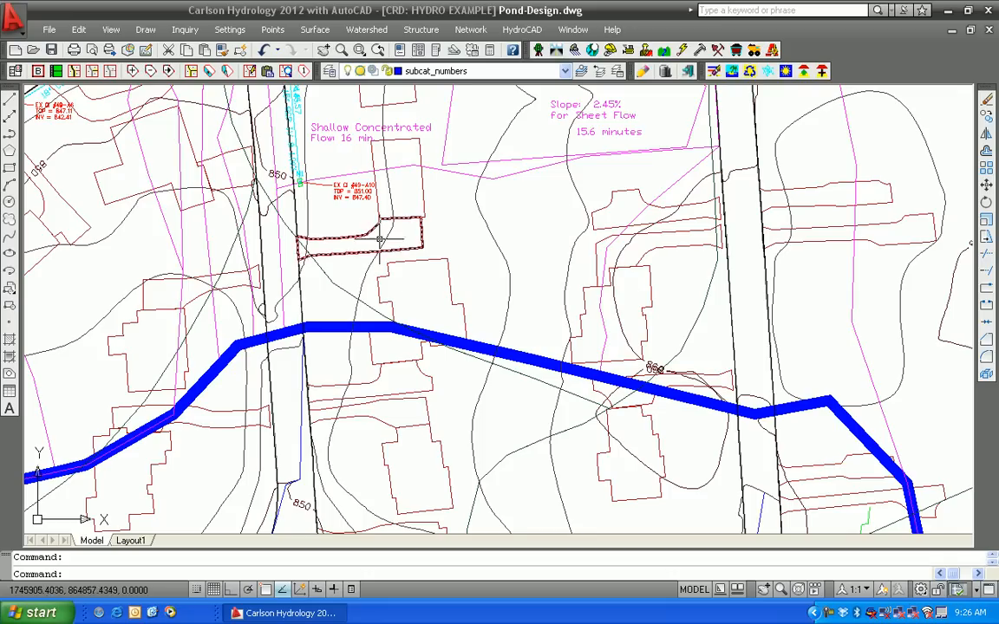
{"action": "middle_click_drag", "start_coordinate": [356, 231], "coordinate": [368, 333]}
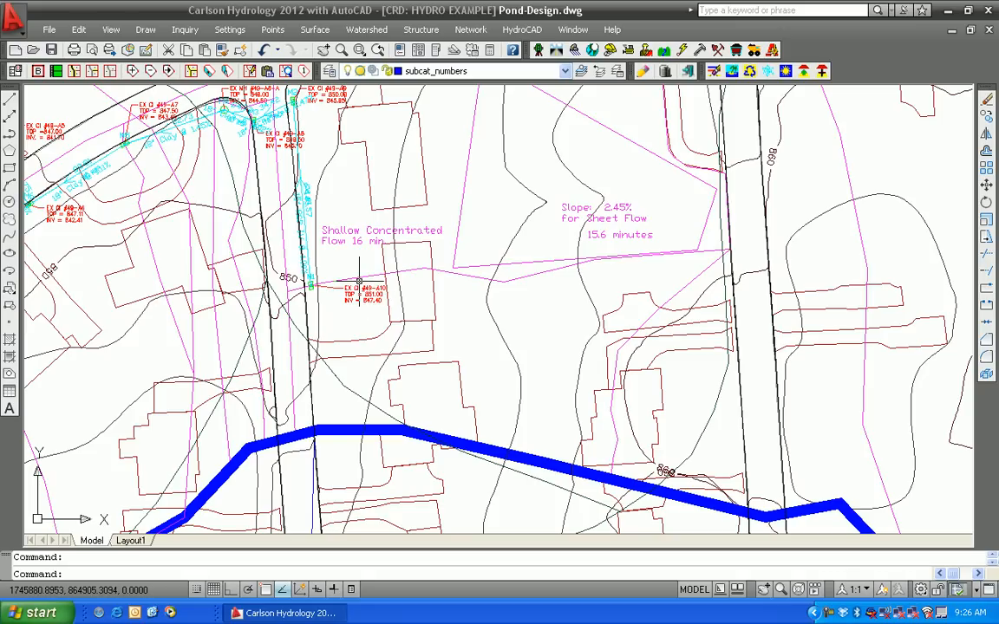
Inspect the dashed Watershed3 flow-path polyline and its vertices around the inlet and the channel
{"action": "left_click", "coordinate": [610, 409]}
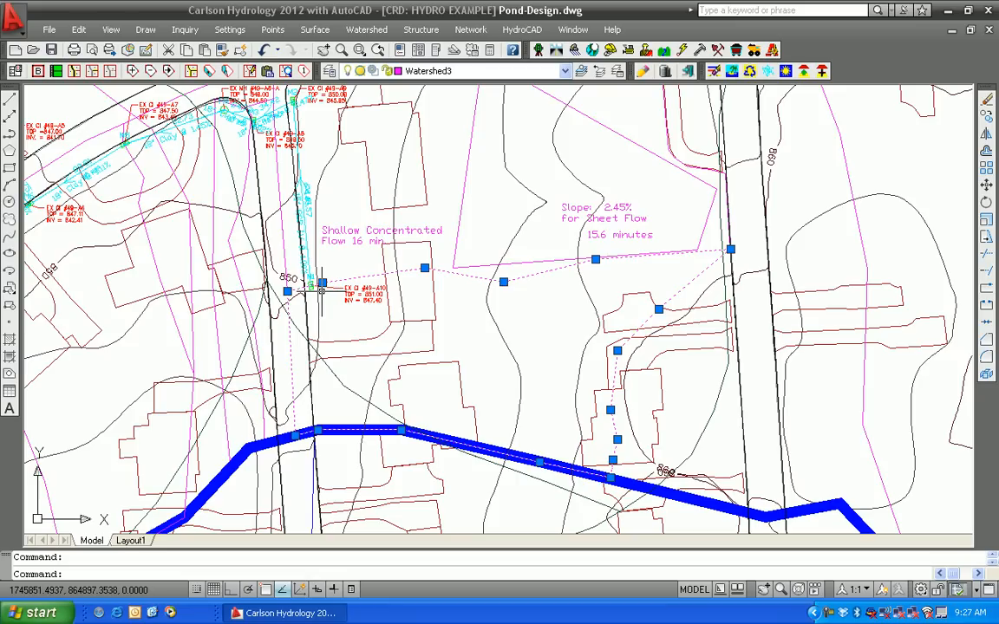
{"action": "middle_click_drag", "start_coordinate": [321, 293], "coordinate": [341, 385]}
{"action": "middle_click_drag", "start_coordinate": [439, 395], "coordinate": [409, 227]}
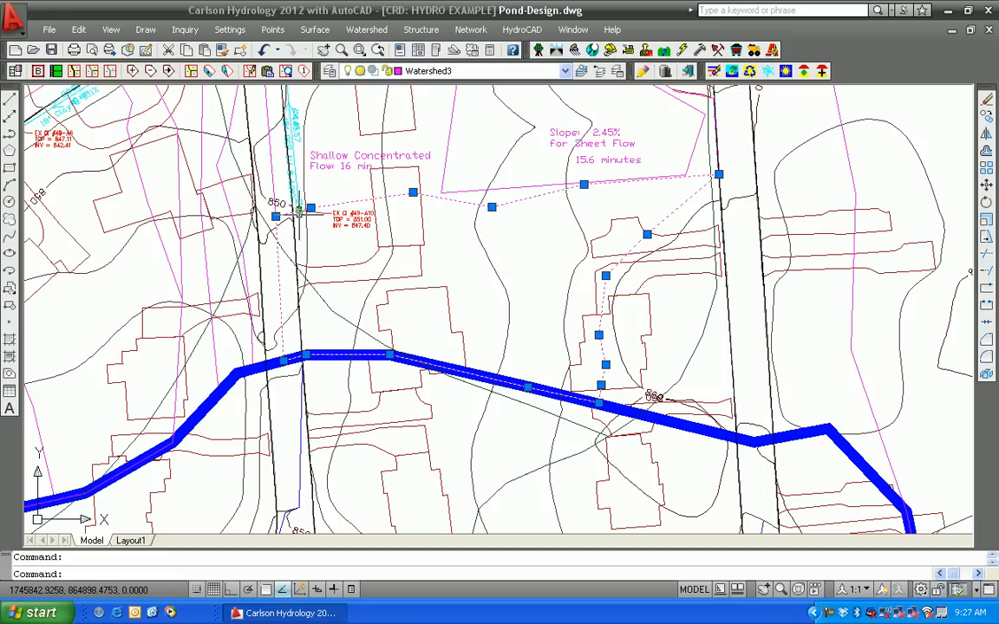
{"action": "middle_click_drag", "start_coordinate": [298, 210], "coordinate": [317, 364]}
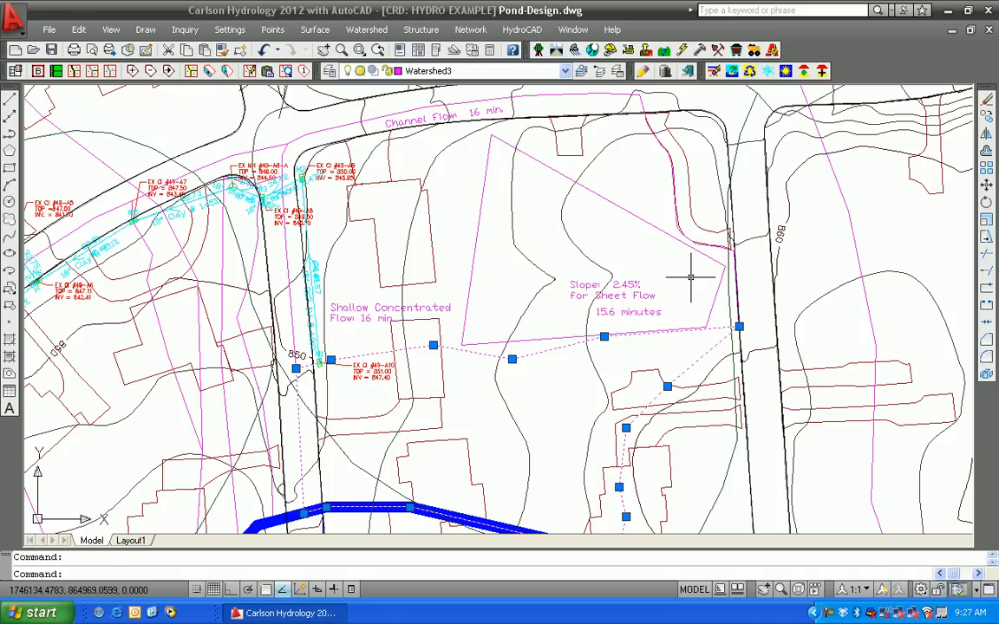
{"action": "key", "text": "Escape"}
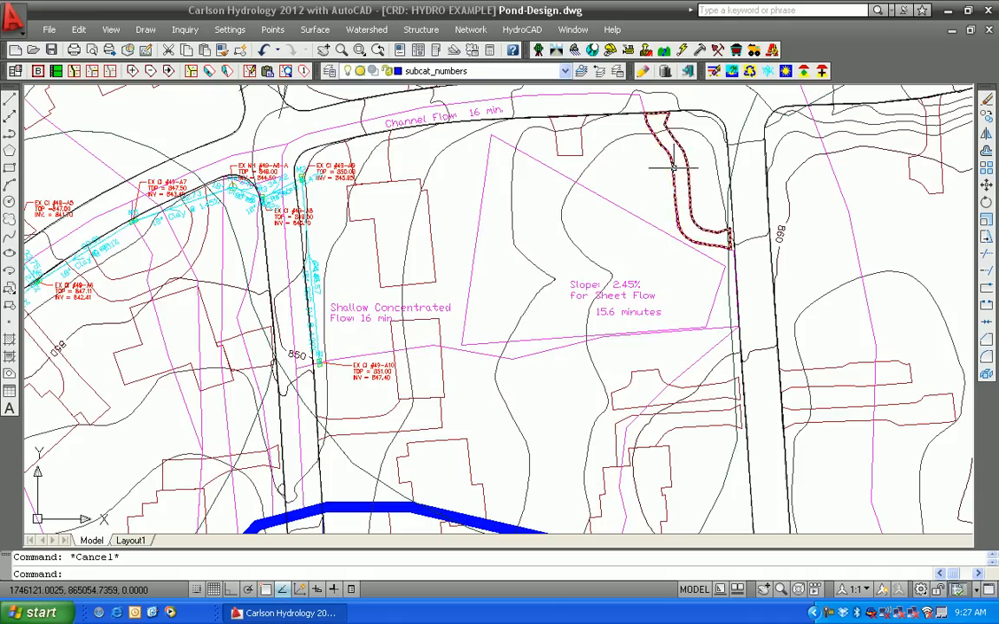
{"action": "left_click", "coordinate": [538, 93]}
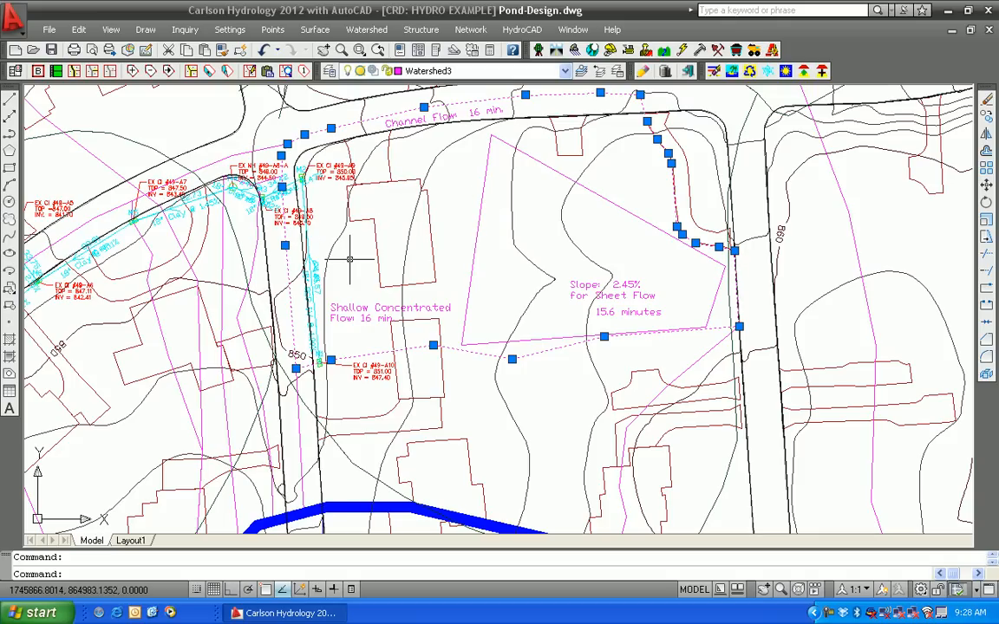
{"action": "middle_click_drag", "start_coordinate": [350, 258], "coordinate": [361, 111]}
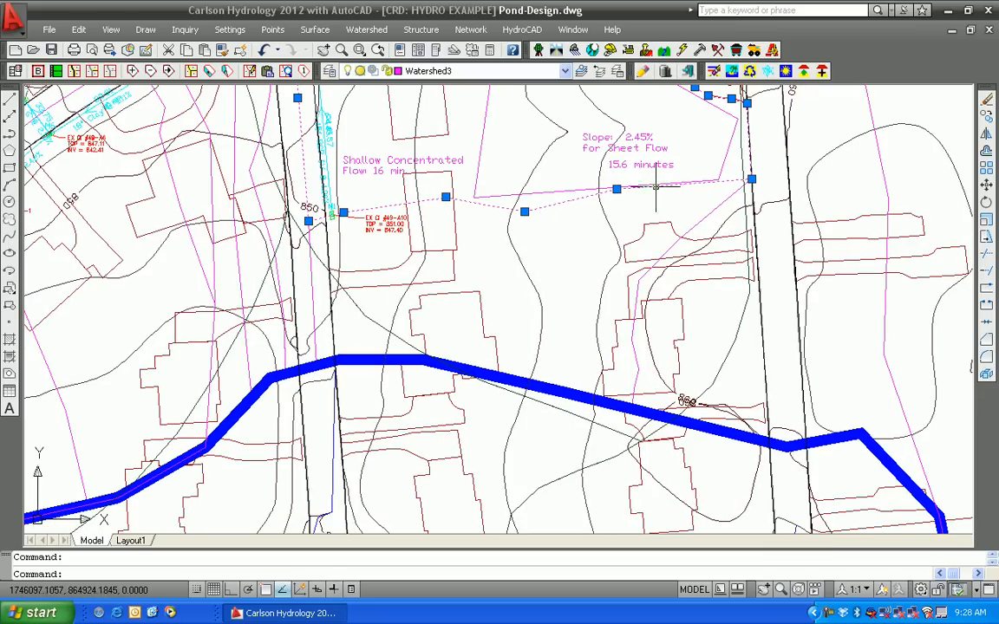
{"action": "mouse_move", "coordinate": [440, 210]}
{"action": "middle_mouse_down"}
{"action": "mouse_move", "coordinate": [444, 403]}
{"action": "mouse_move", "coordinate": [446, 351]}
{"action": "middle_mouse_up"}
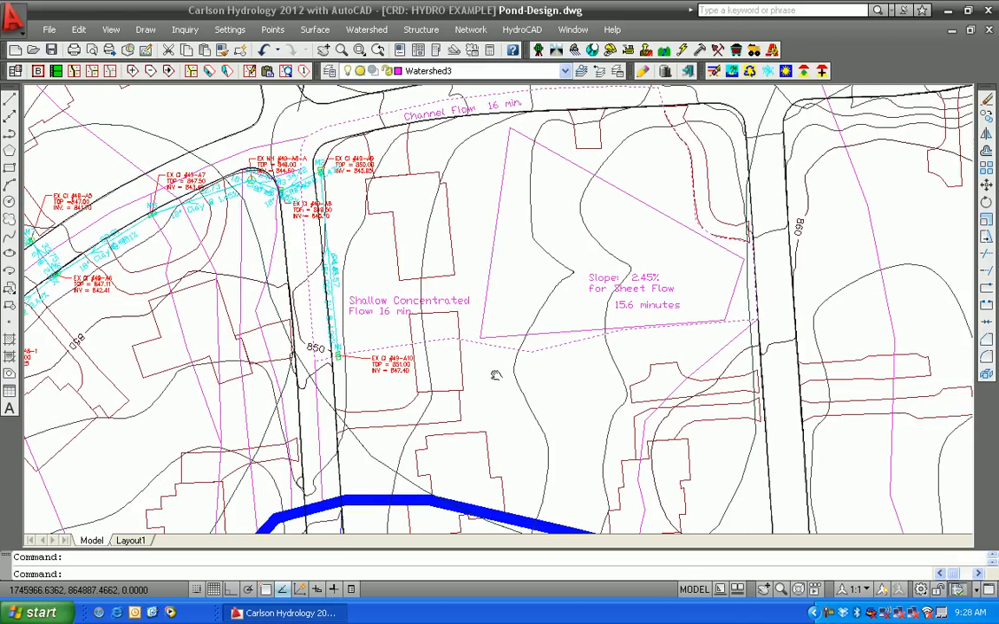
{"action": "left_click", "coordinate": [370, 30]}
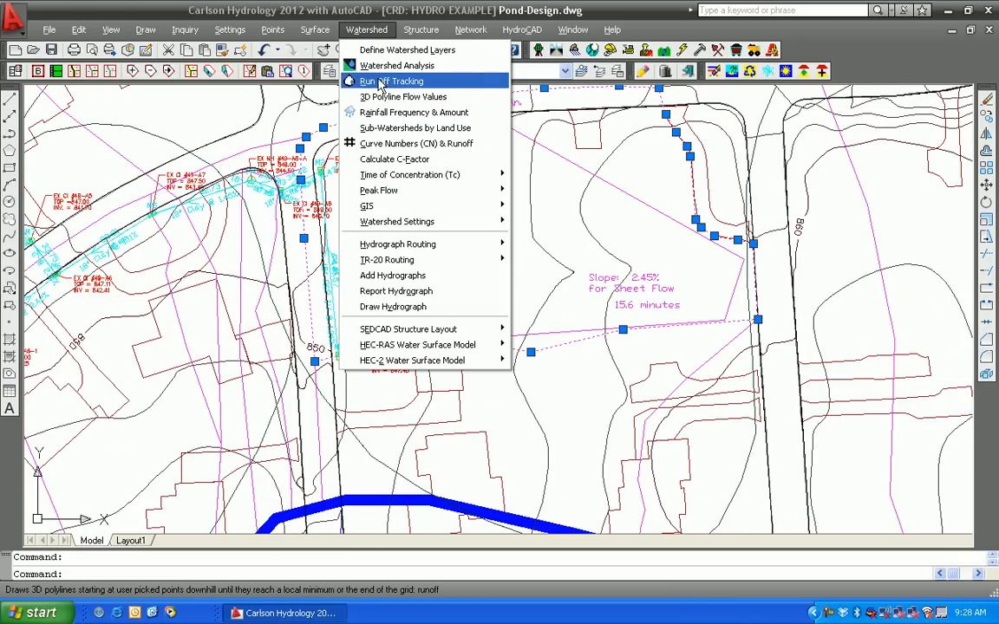
{"action": "left_click", "coordinate": [595, 414]}
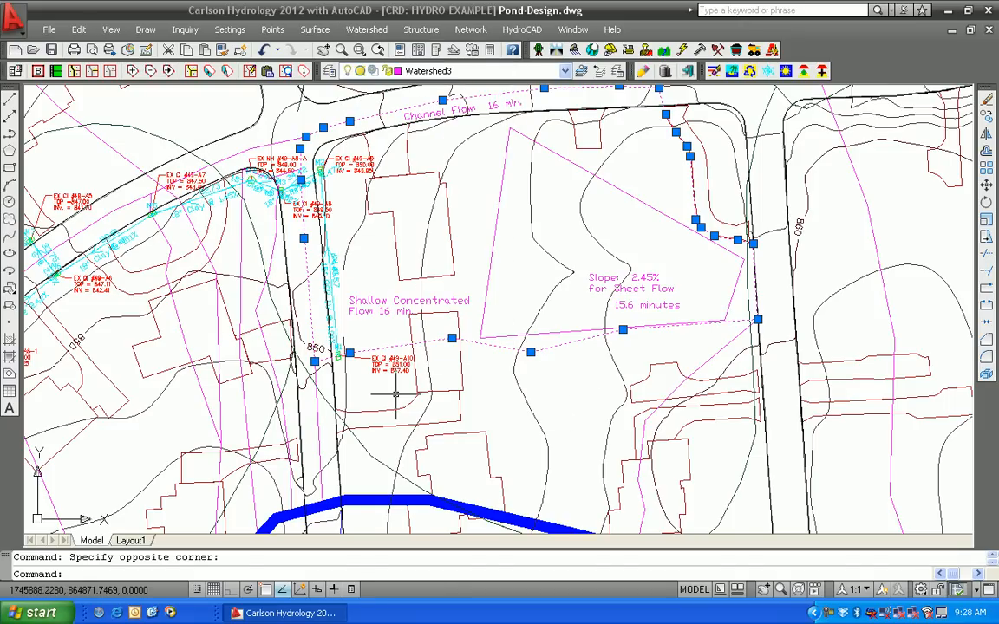
{"action": "middle_click_drag", "start_coordinate": [408, 394], "coordinate": [392, 222]}
{"action": "scroll", "coordinate": [394, 247], "scroll_direction": "down", "scroll_amount": 3}
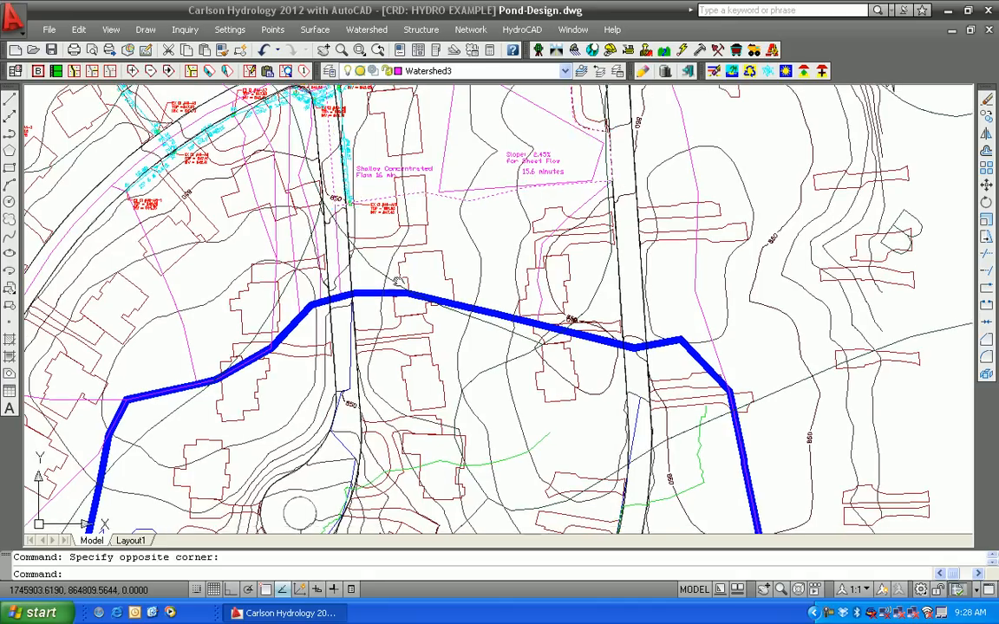